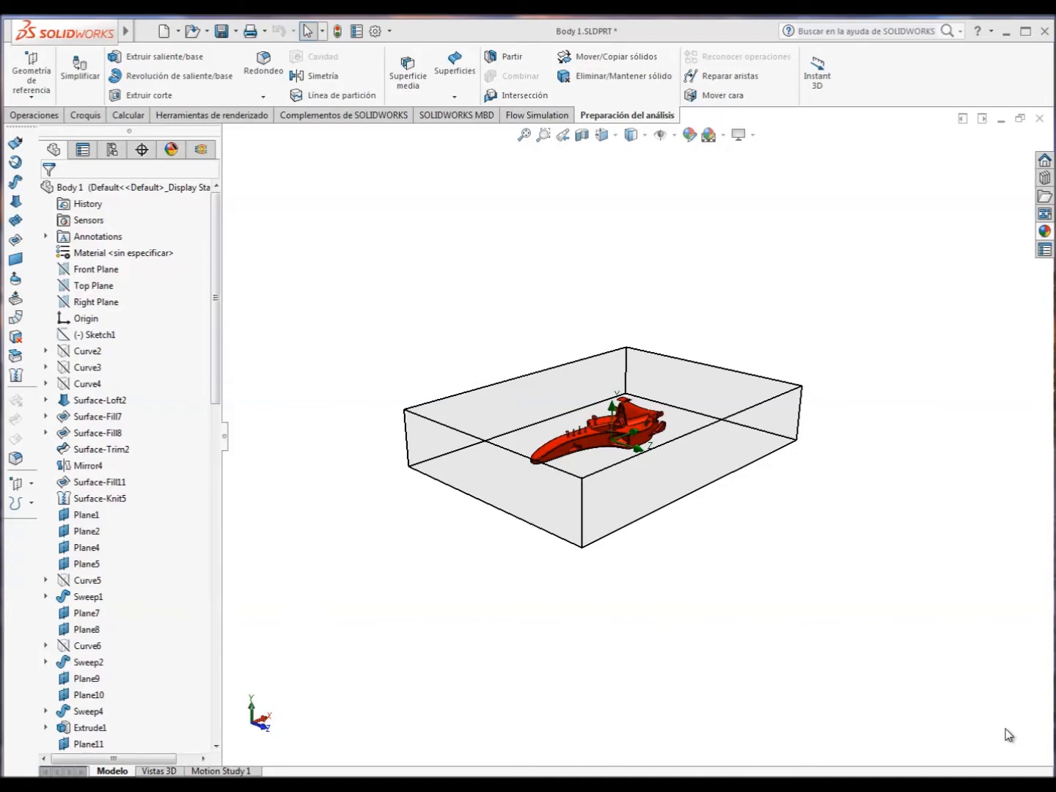
Check the add-ins list for SOLIDWORKS Flow Simulation 2016 and close it without changes.
{"action": "scroll", "coordinate": [618, 433], "scroll_direction": "down", "scroll_amount": 6}
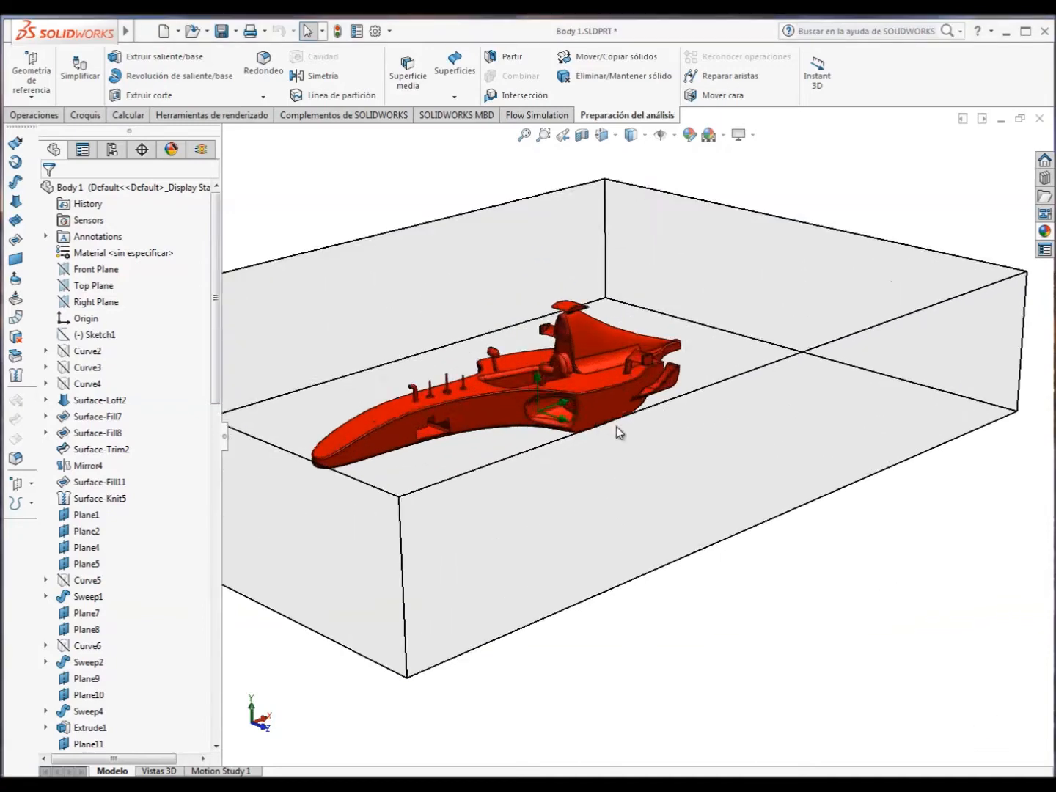
{"action": "middle_click_drag", "start_coordinate": [572, 401], "coordinate": [544, 427]}
{"action": "scroll", "coordinate": [545, 427], "scroll_direction": "up", "scroll_amount": 6}
{"action": "mouse_move", "coordinate": [70, 41]}
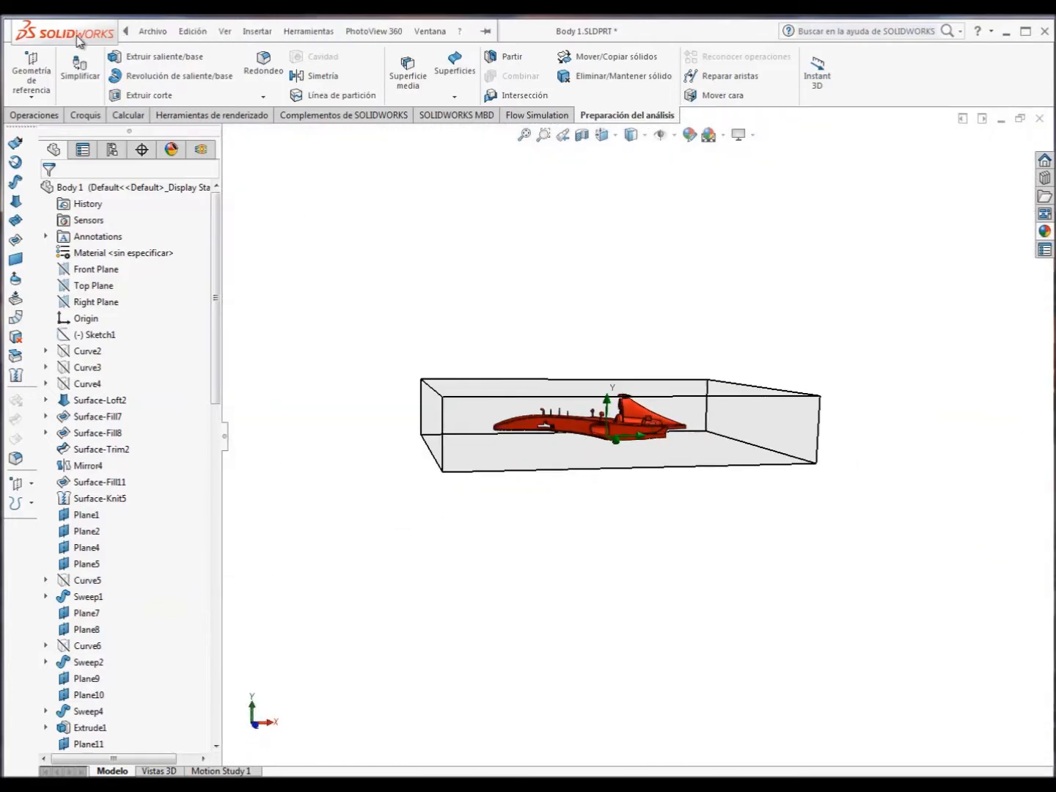
{"action": "left_click", "coordinate": [308, 31]}
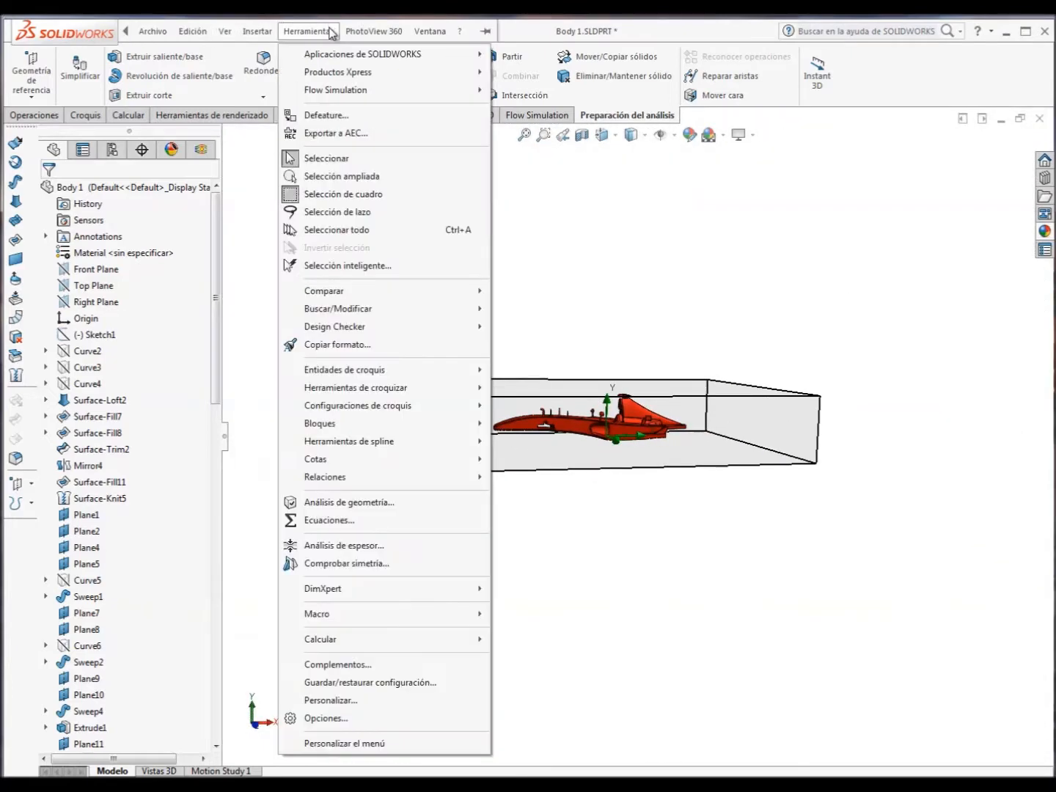
{"action": "left_click", "coordinate": [343, 665]}
{"action": "left_click_drag", "start_coordinate": [929, 370], "coordinate": [935, 469]}
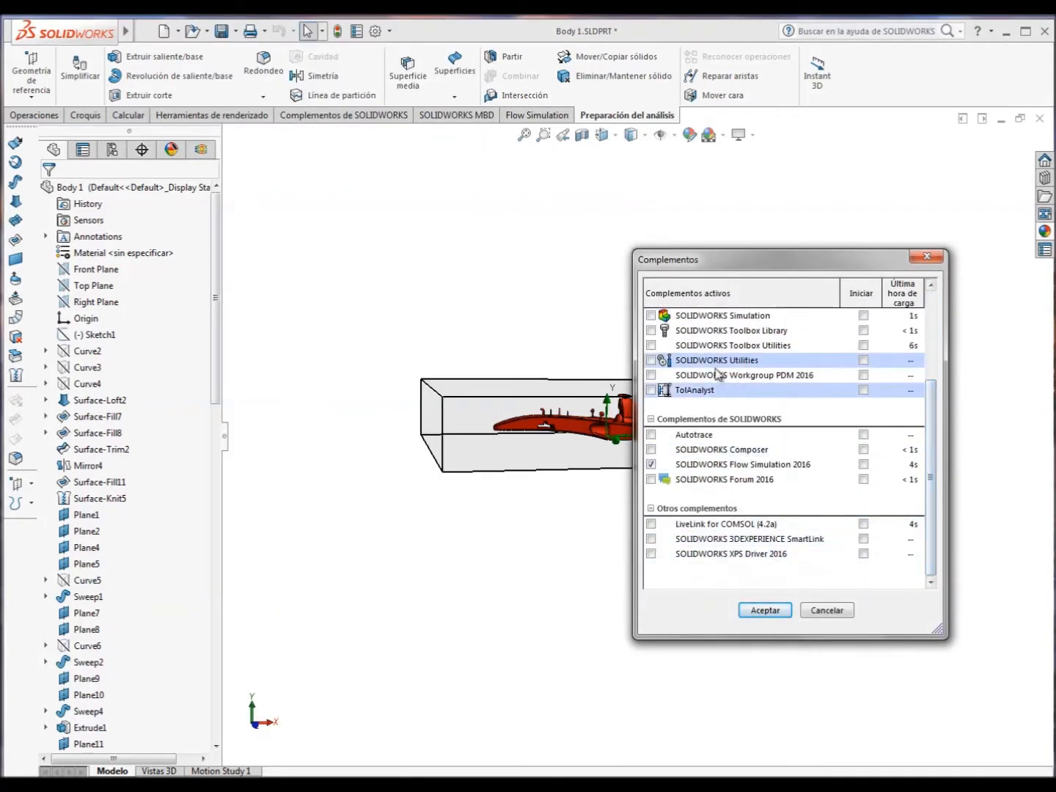
{"action": "scroll", "coordinate": [929, 438], "scroll_direction": "up", "scroll_amount": 1}
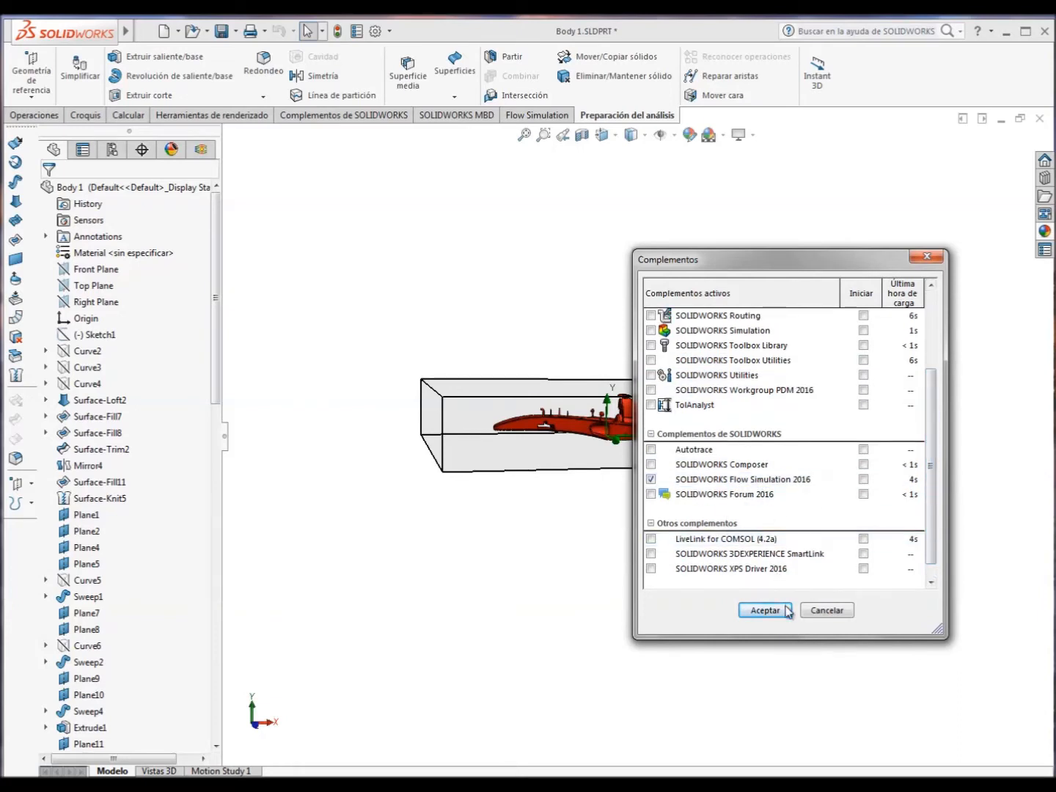
{"action": "left_click", "coordinate": [826, 610]}
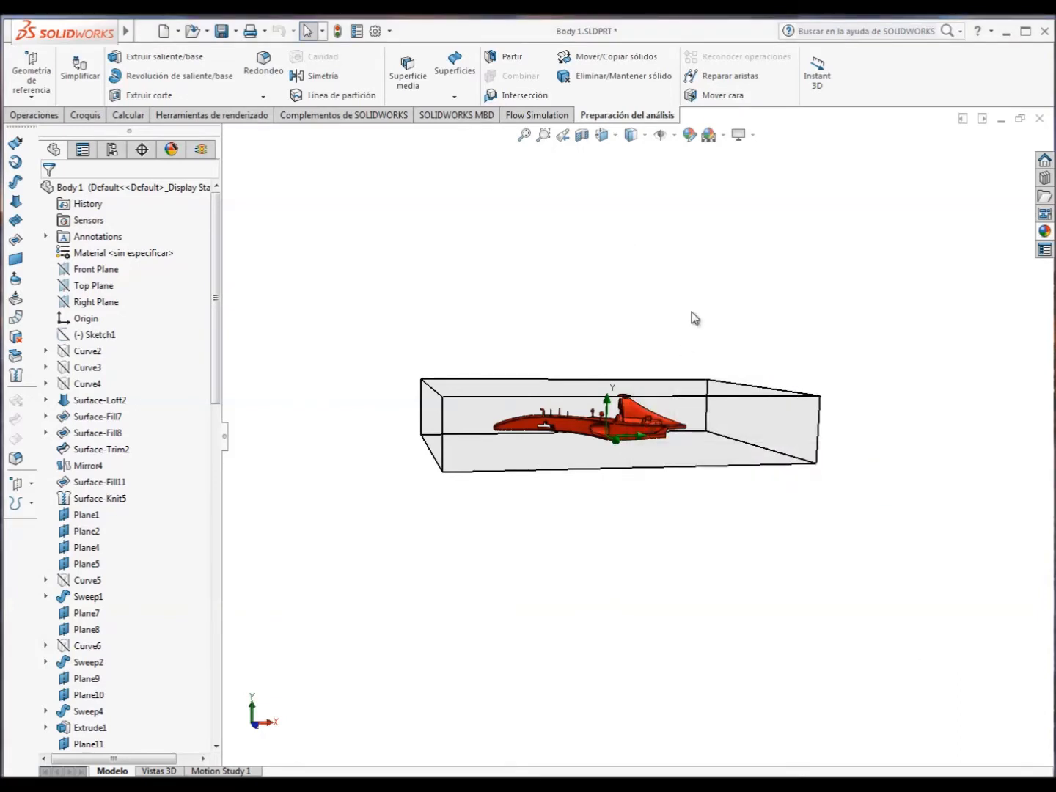
Start a Flow Simulation project with the wizard, named F1, using the current configuration and the SI (m-kg-s) unit system.
{"action": "left_click", "coordinate": [553, 117]}
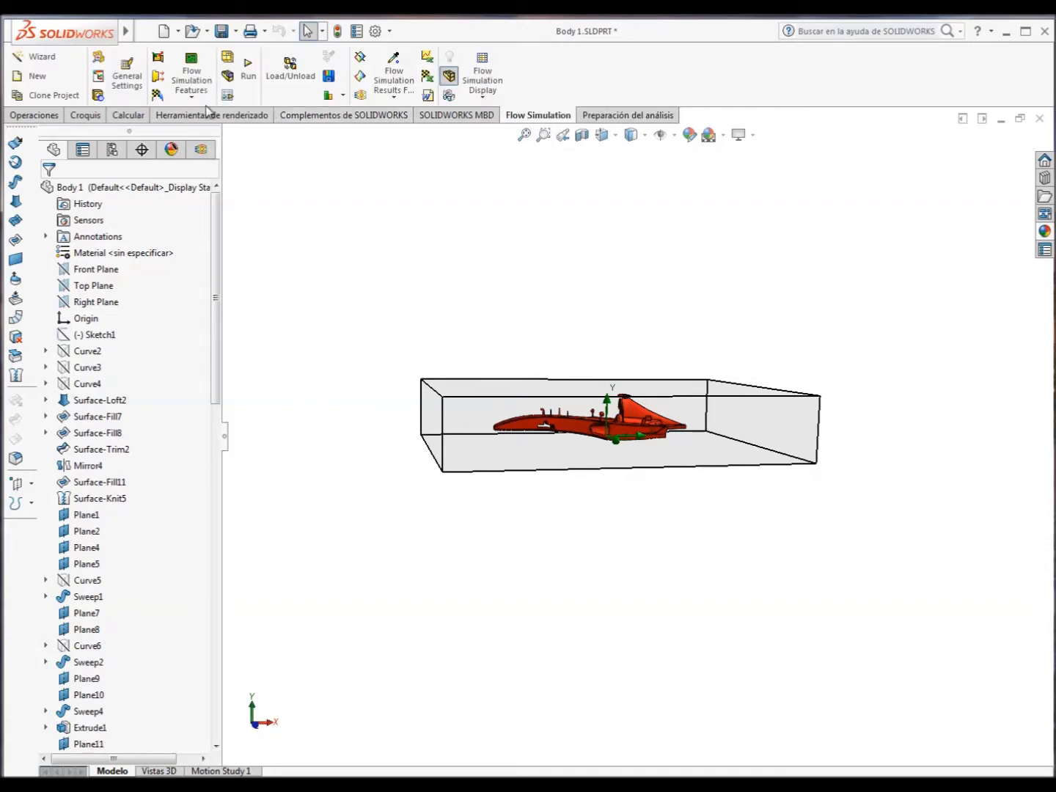
{"action": "left_click", "coordinate": [38, 56]}
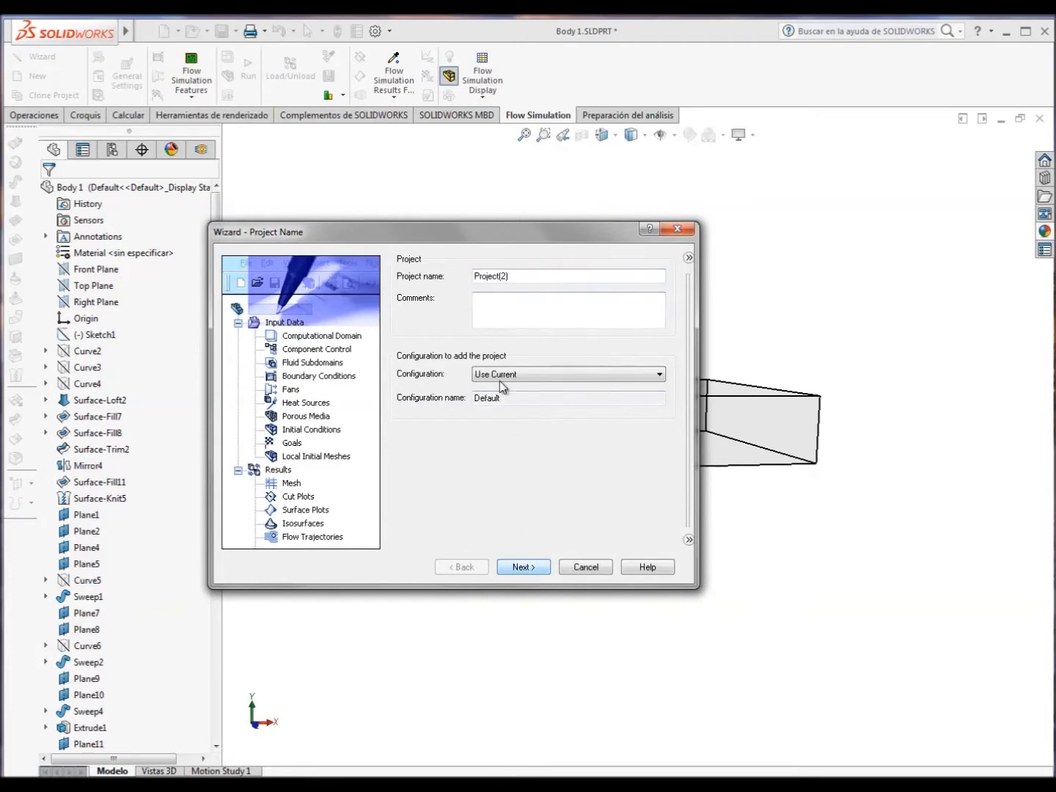
{"action": "type", "text": "F1"}
{"action": "left_click", "coordinate": [538, 566]}
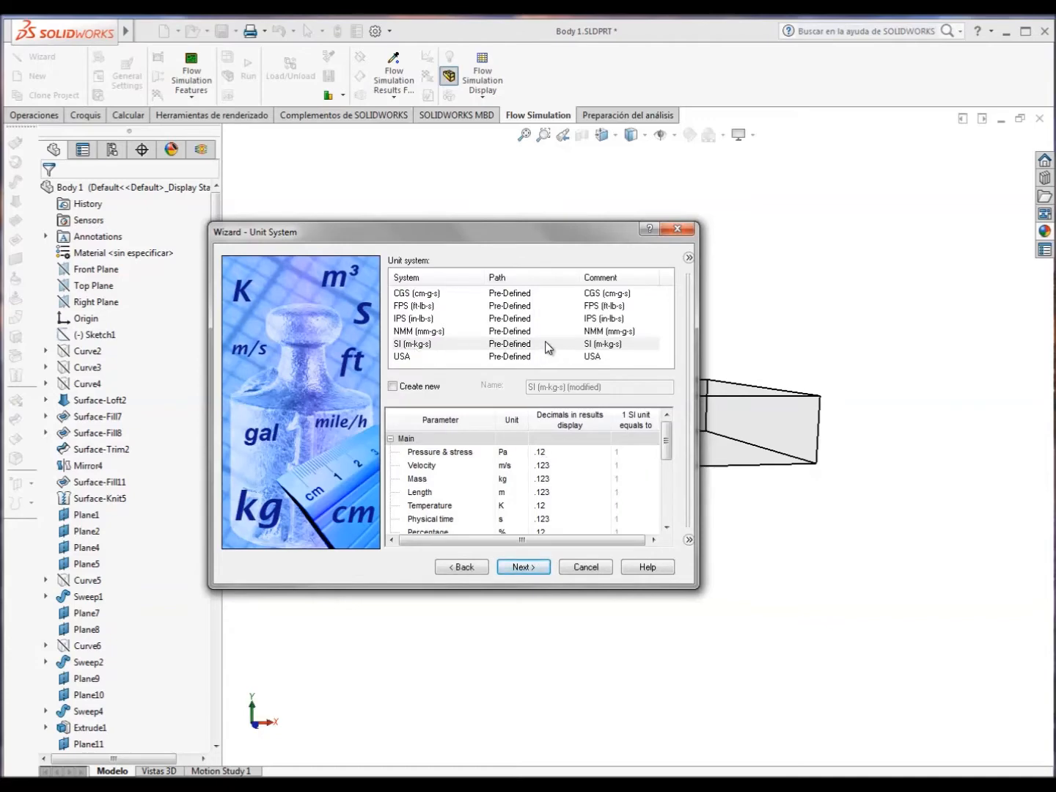
{"action": "left_click", "coordinate": [519, 571]}
Set the analysis type to External and exclude cavities without flow conditions, keeping X as the reference axis.
{"action": "left_click", "coordinate": [415, 297]}
{"action": "left_click", "coordinate": [501, 273]}
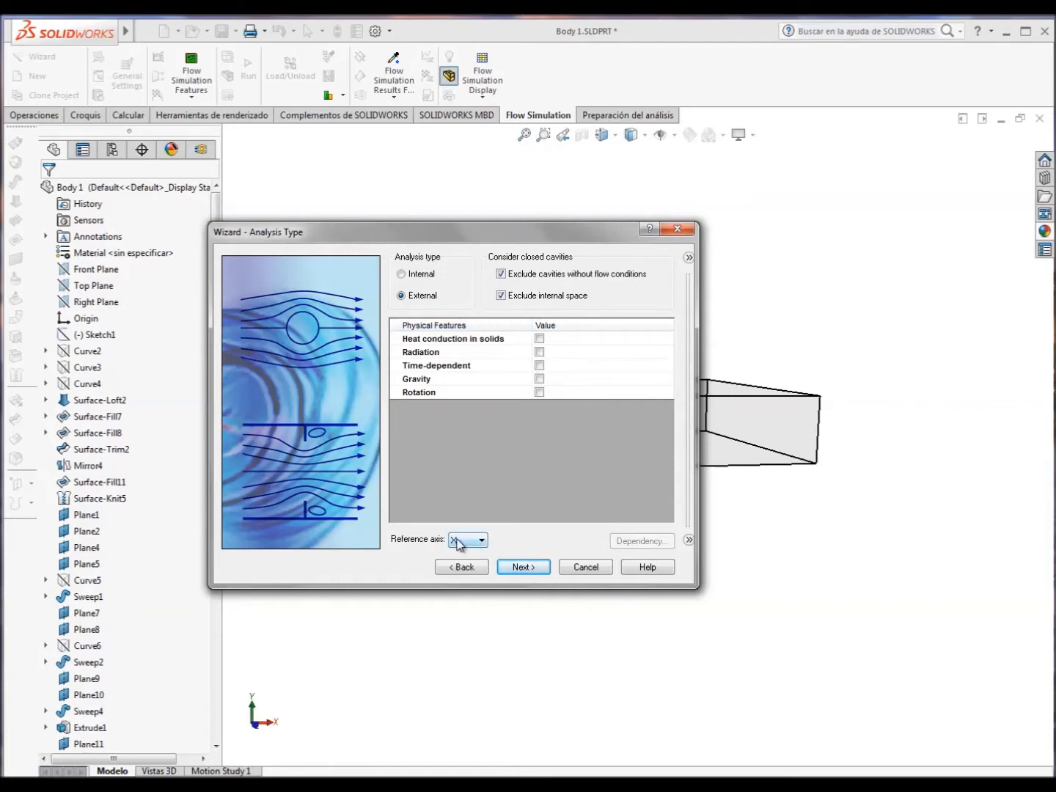
{"action": "left_click_drag", "start_coordinate": [453, 232], "coordinate": [880, 144]}
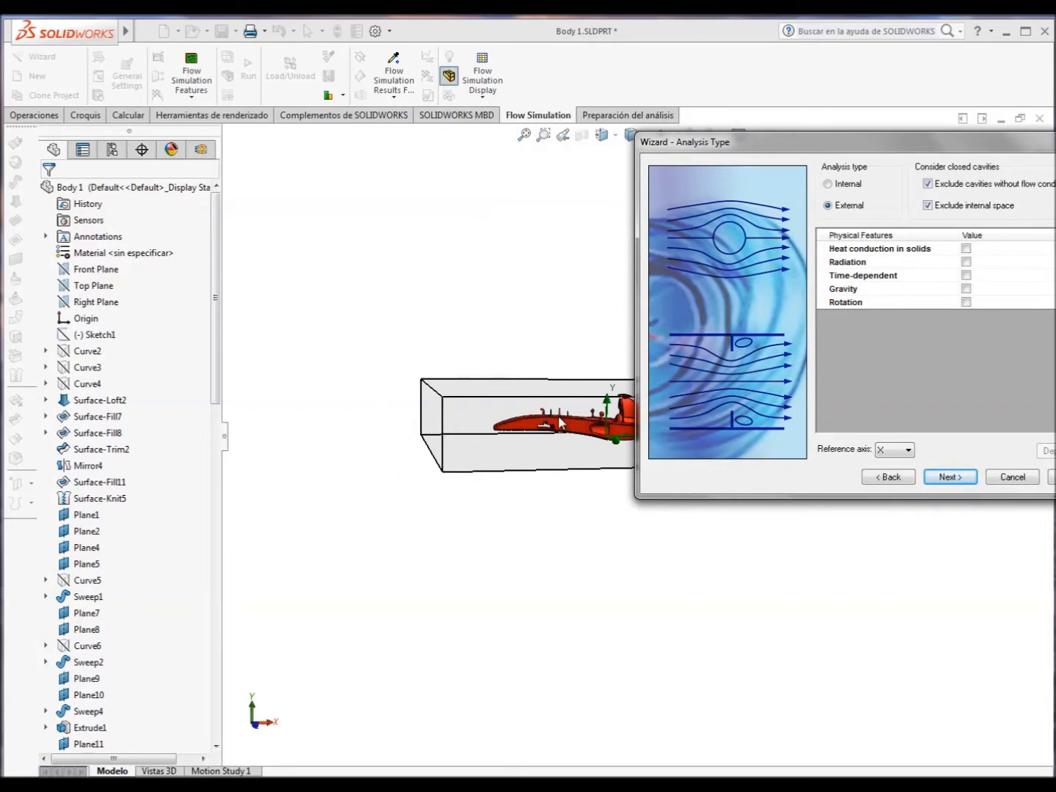
{"action": "left_click", "coordinate": [949, 477]}
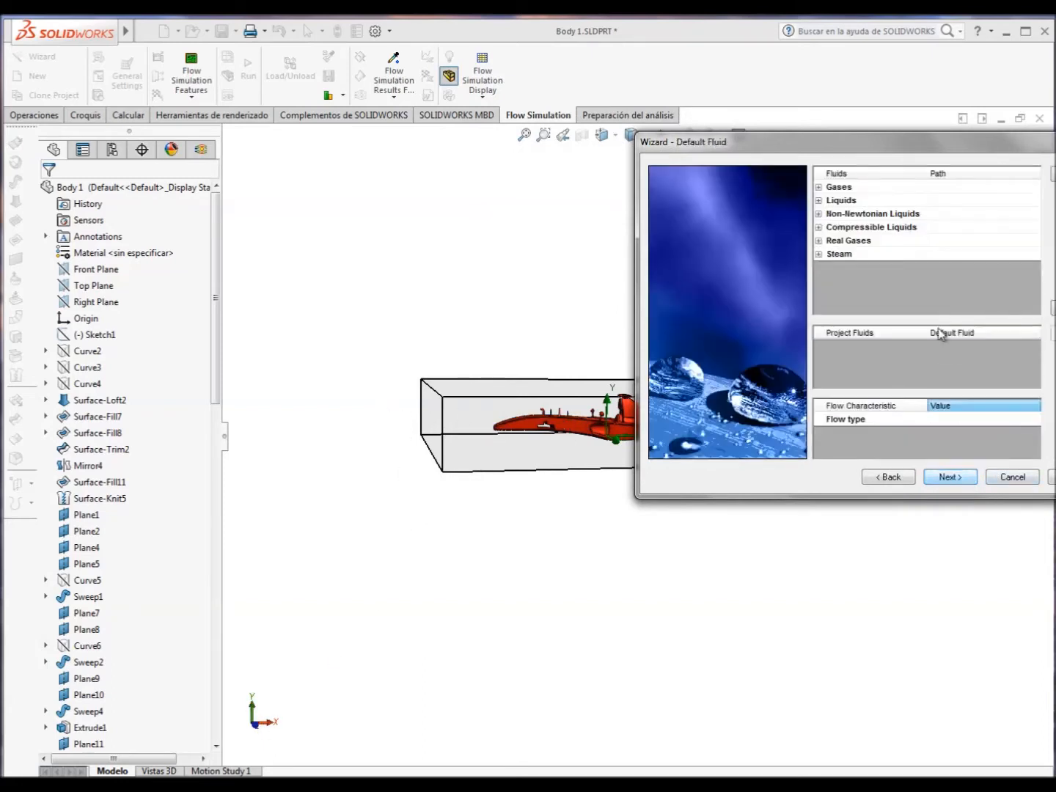
Add Air from the predefined gases as the project fluid and accept the default adiabatic wall conditions.
{"action": "left_click", "coordinate": [820, 187]}
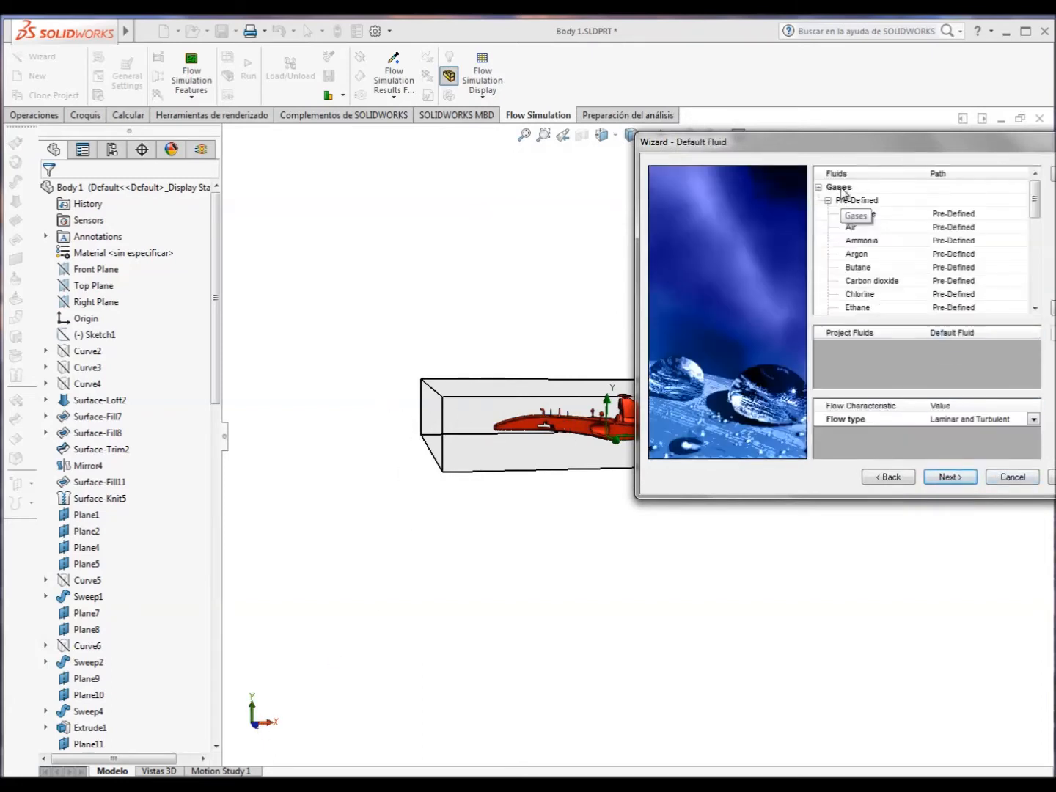
{"action": "left_click", "coordinate": [876, 226]}
{"action": "left_click", "coordinate": [1052, 310]}
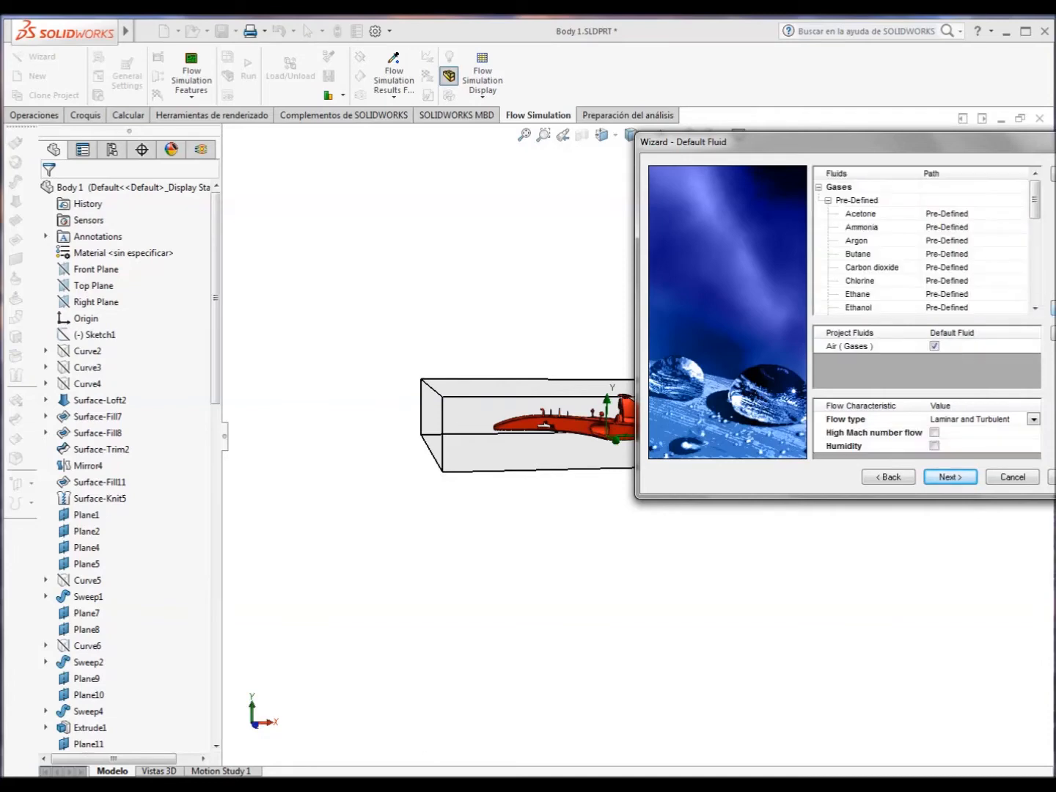
{"action": "left_click", "coordinate": [954, 478]}
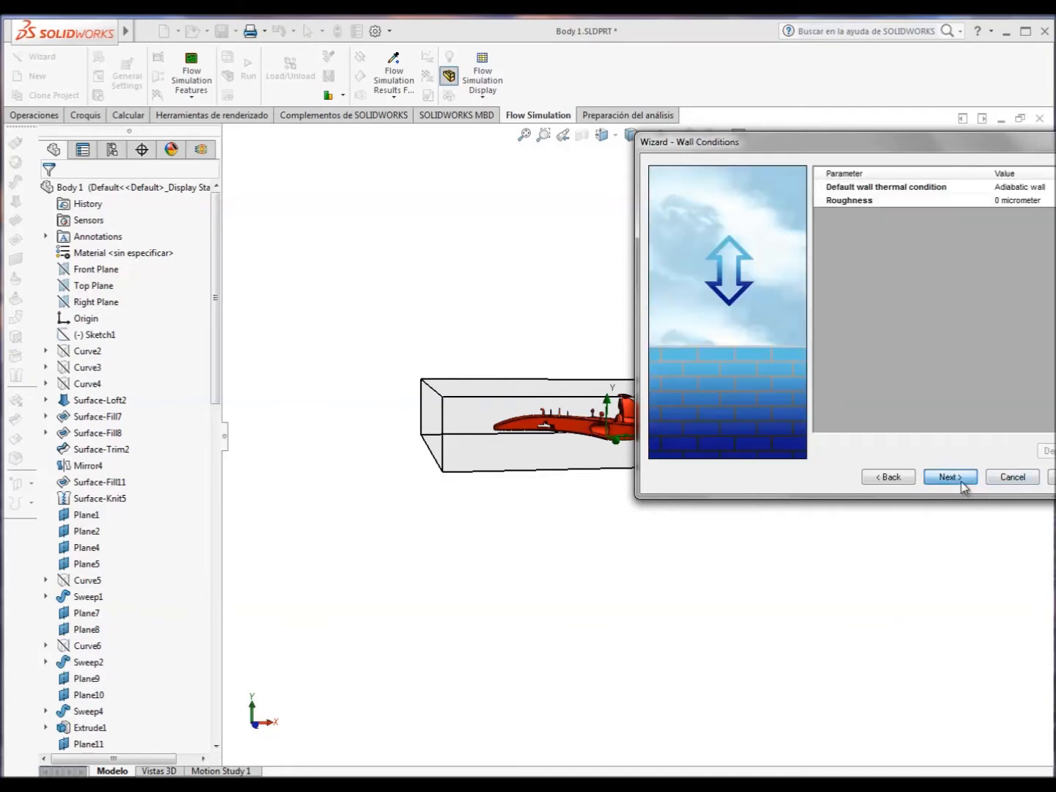
{"action": "left_click", "coordinate": [951, 478]}
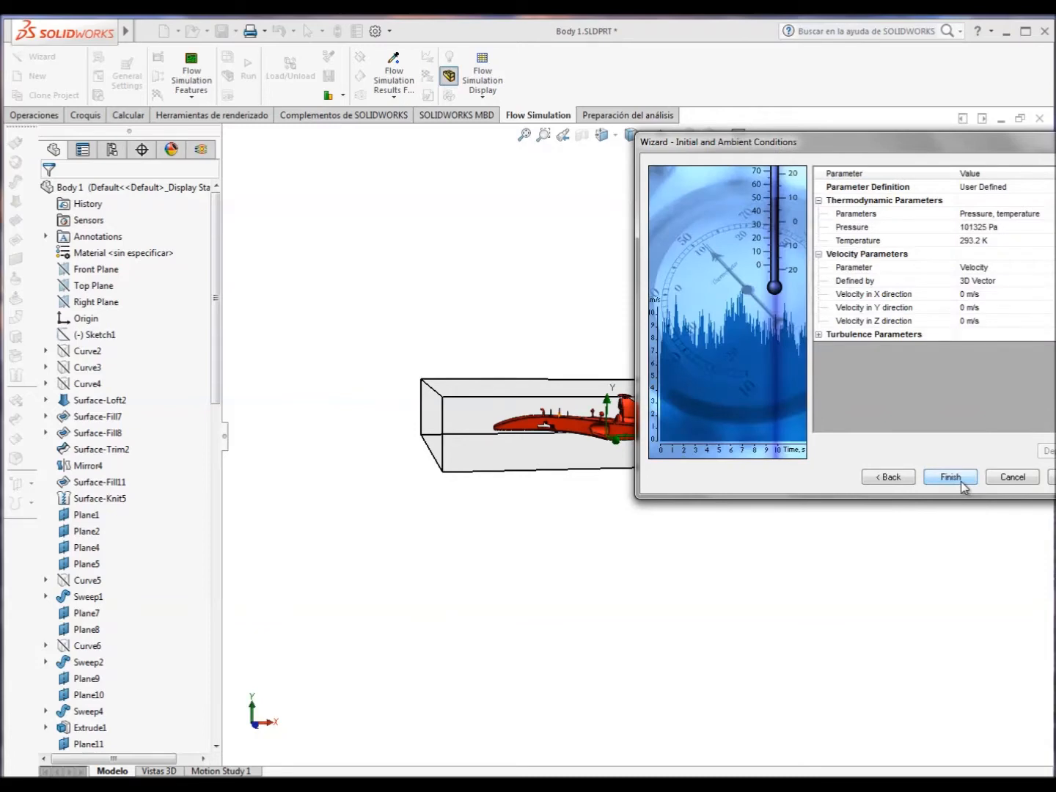
Set the initial velocity in the X direction to 99 m/s and finish the project wizard.
{"action": "left_click", "coordinate": [964, 293]}
{"action": "left_click", "coordinate": [964, 293]}
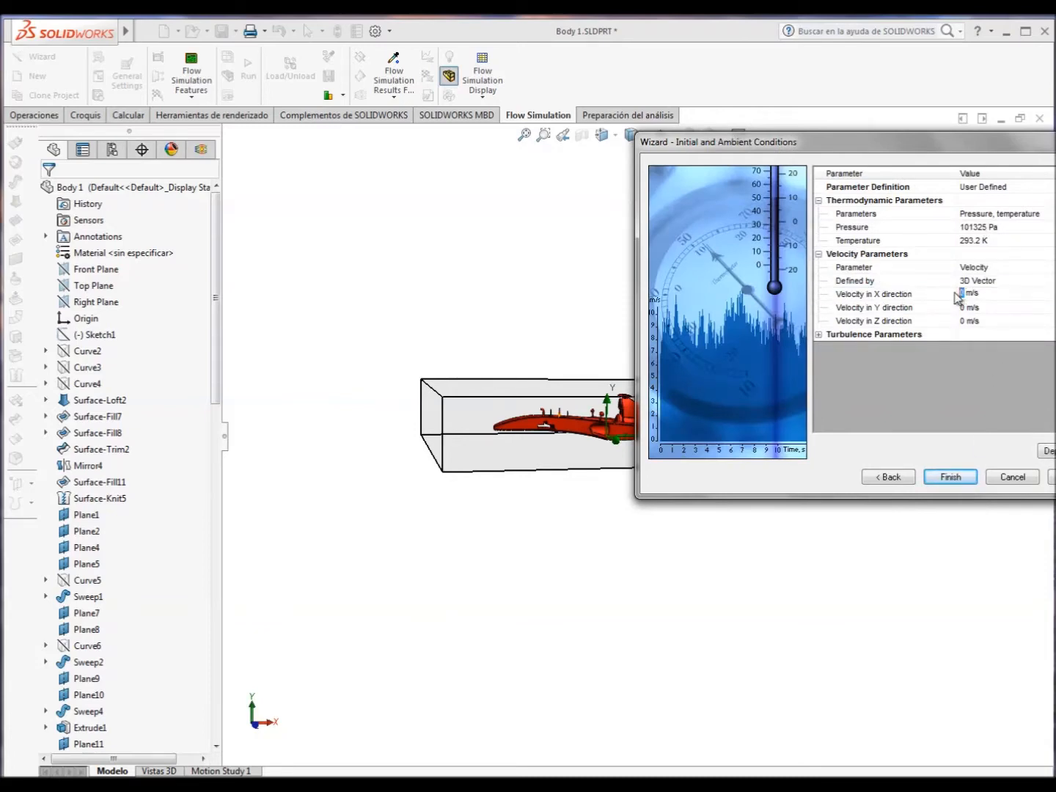
{"action": "type", "text": "99"}
{"action": "left_click", "coordinate": [943, 481]}
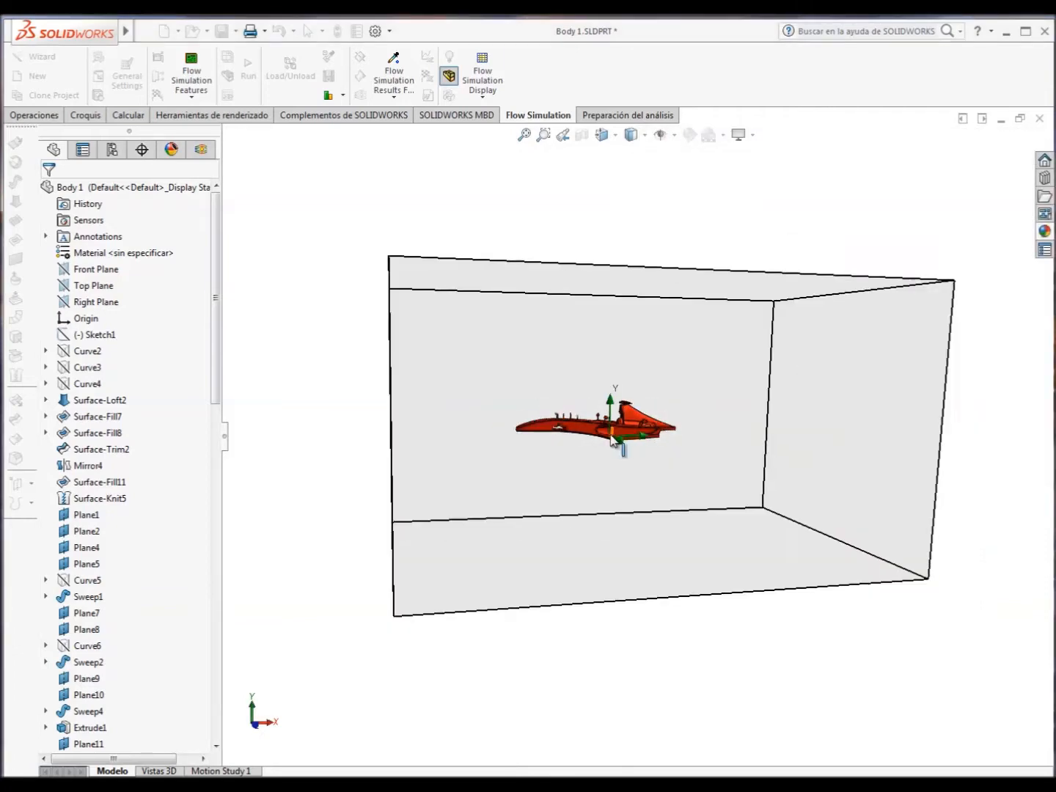
Narrow the F1 project's computational domain on both Z sides and lower its upper Y boundary toward the car body.
{"action": "middle_click_drag", "start_coordinate": [611, 439], "coordinate": [774, 365]}
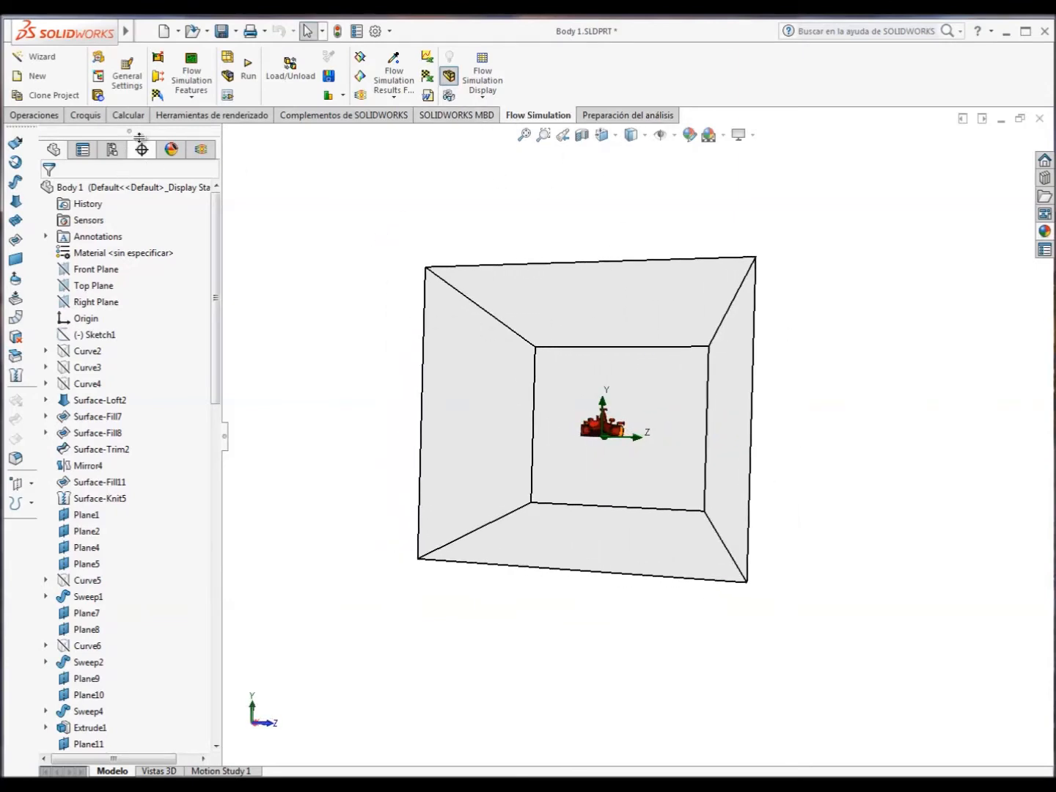
{"action": "left_click", "coordinate": [202, 150]}
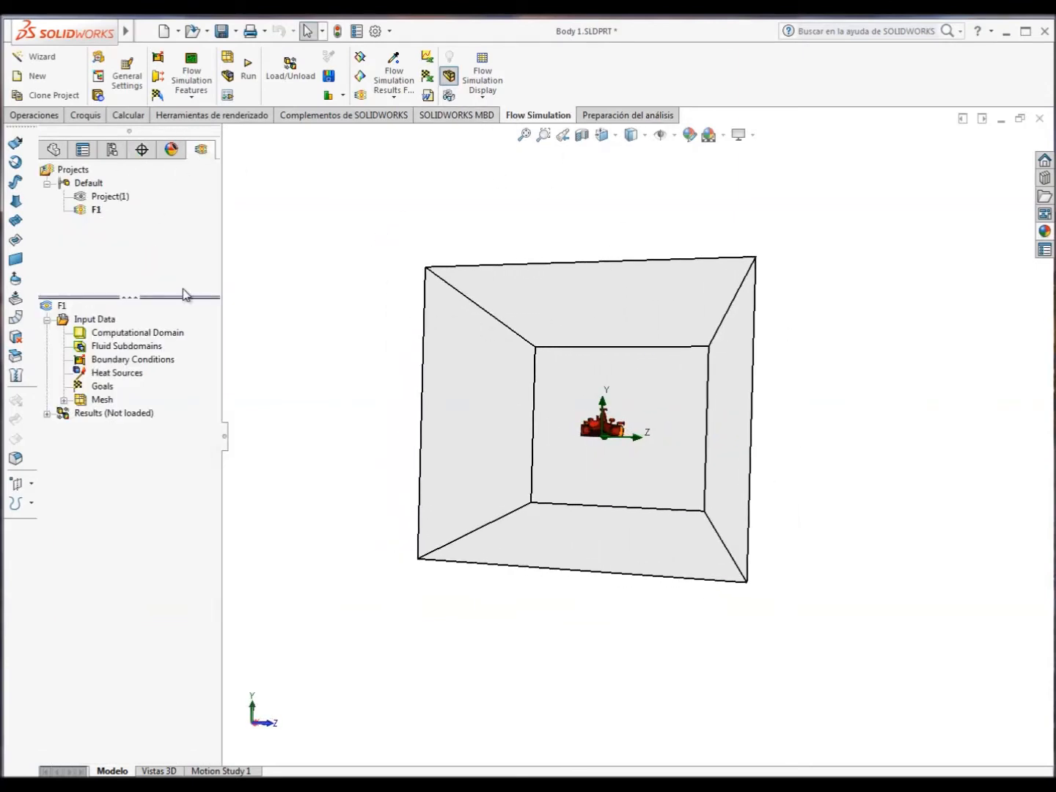
{"action": "left_click", "coordinate": [142, 335]}
{"action": "left_click_drag", "start_coordinate": [771, 434], "coordinate": [706, 431]}
{"action": "left_click_drag", "start_coordinate": [447, 424], "coordinate": [531, 431]}
{"action": "middle_click_drag", "start_coordinate": [761, 442], "coordinate": [630, 429]}
{"action": "left_click_drag", "start_coordinate": [638, 268], "coordinate": [647, 337]}
Adjust the computational domain's lower Y boundary so it lies just beneath the car body.
{"action": "left_click_drag", "start_coordinate": [631, 584], "coordinate": [632, 473]}
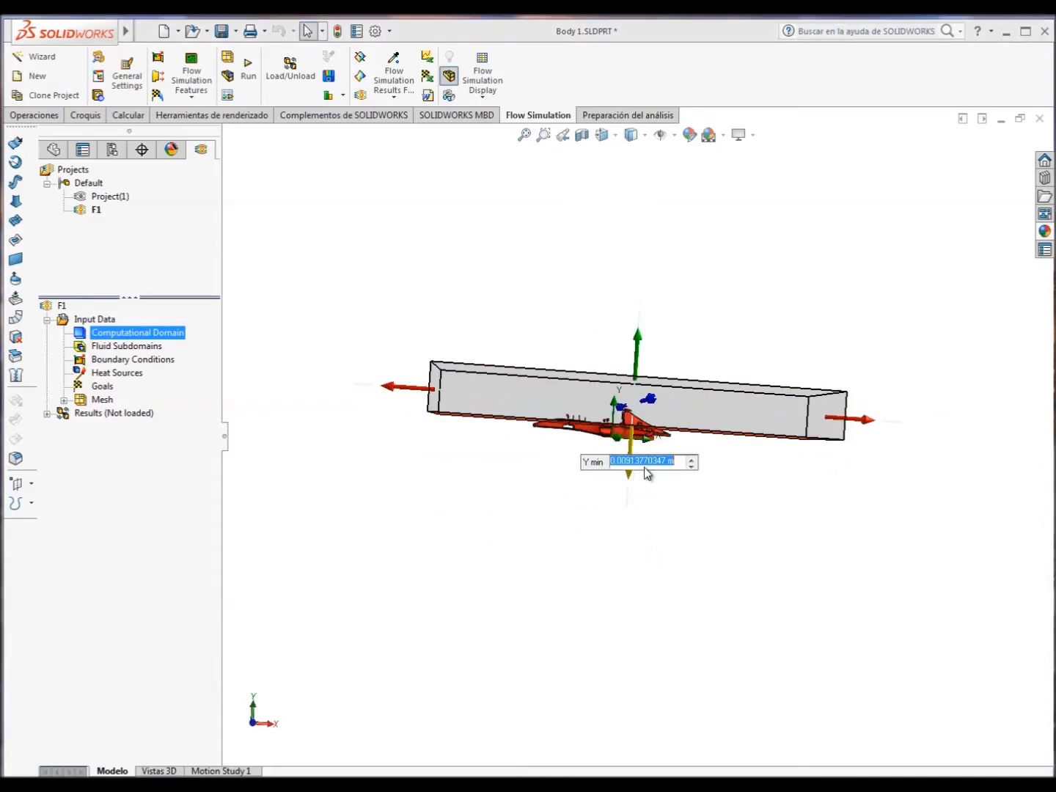
{"action": "left_click", "coordinate": [771, 506]}
{"action": "scroll", "coordinate": [718, 485], "scroll_direction": "down", "scroll_amount": 3}
{"action": "middle_click_drag", "start_coordinate": [687, 474], "coordinate": [656, 457]}
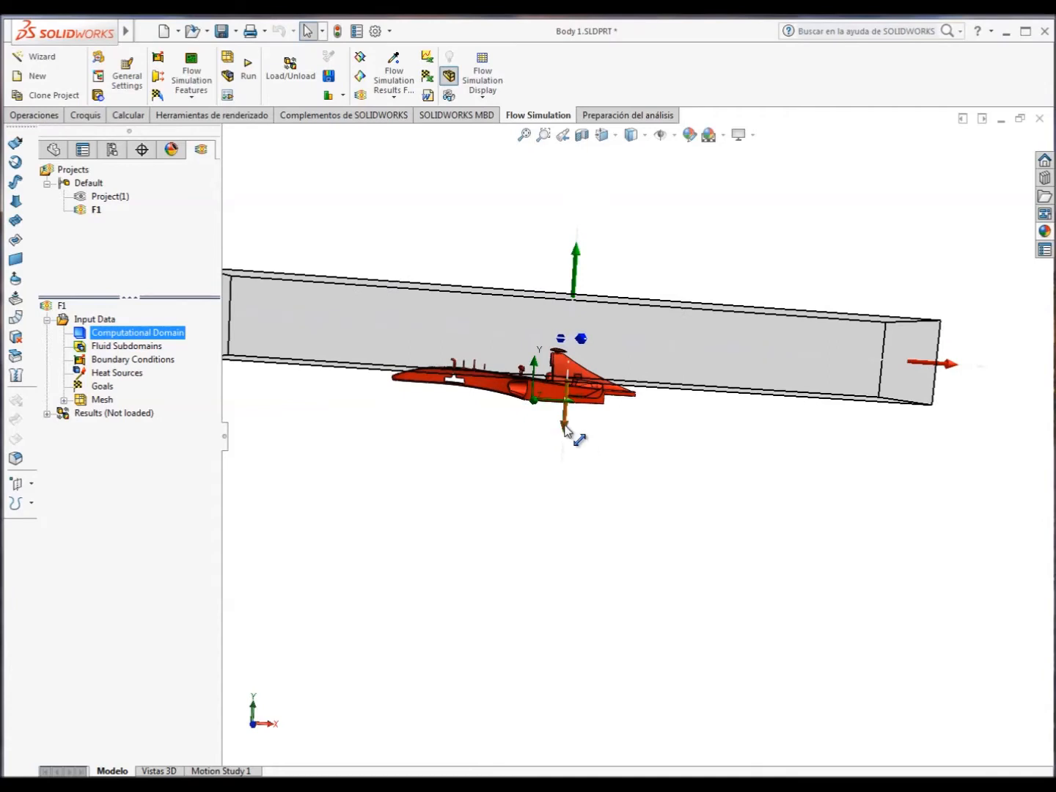
{"action": "left_click_drag", "start_coordinate": [564, 427], "coordinate": [565, 450]}
{"action": "left_click", "coordinate": [619, 471]}
{"action": "scroll", "coordinate": [763, 462], "scroll_direction": "up", "scroll_amount": 2}
{"action": "middle_click_drag", "start_coordinate": [766, 465], "coordinate": [778, 468]}
{"action": "left_click_drag", "start_coordinate": [850, 411], "coordinate": [780, 427]}
{"action": "middle_click_drag", "start_coordinate": [778, 425], "coordinate": [734, 515]}
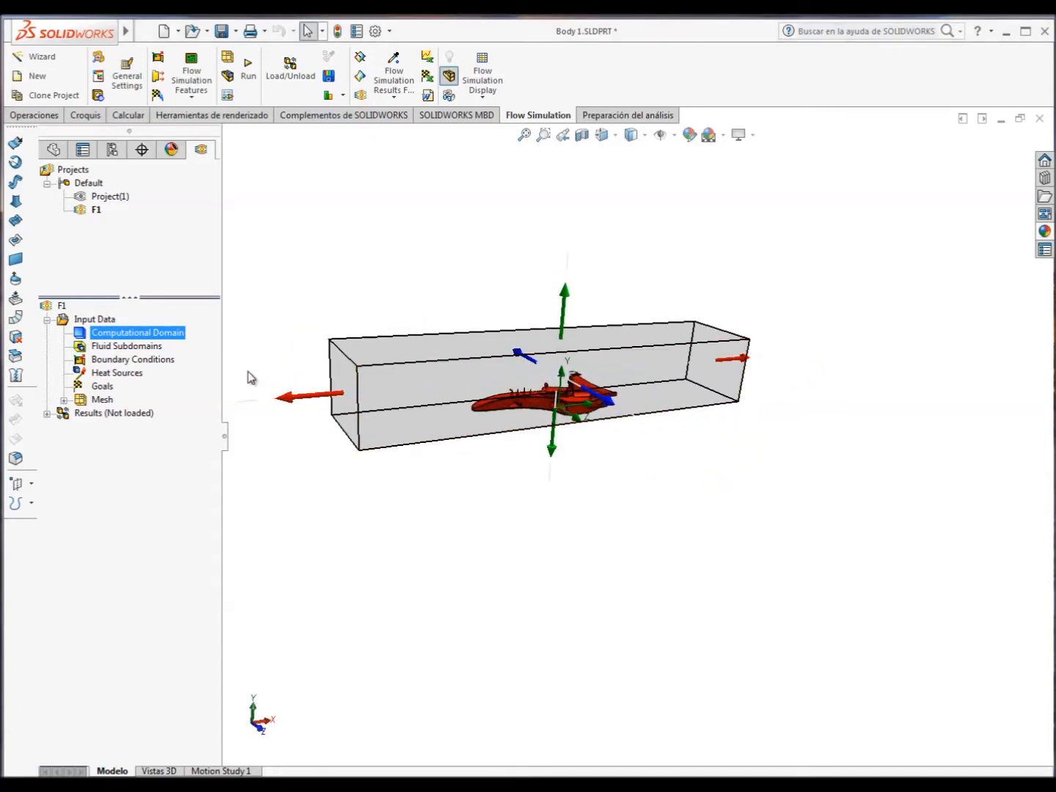
{"action": "left_click", "coordinate": [125, 349]}
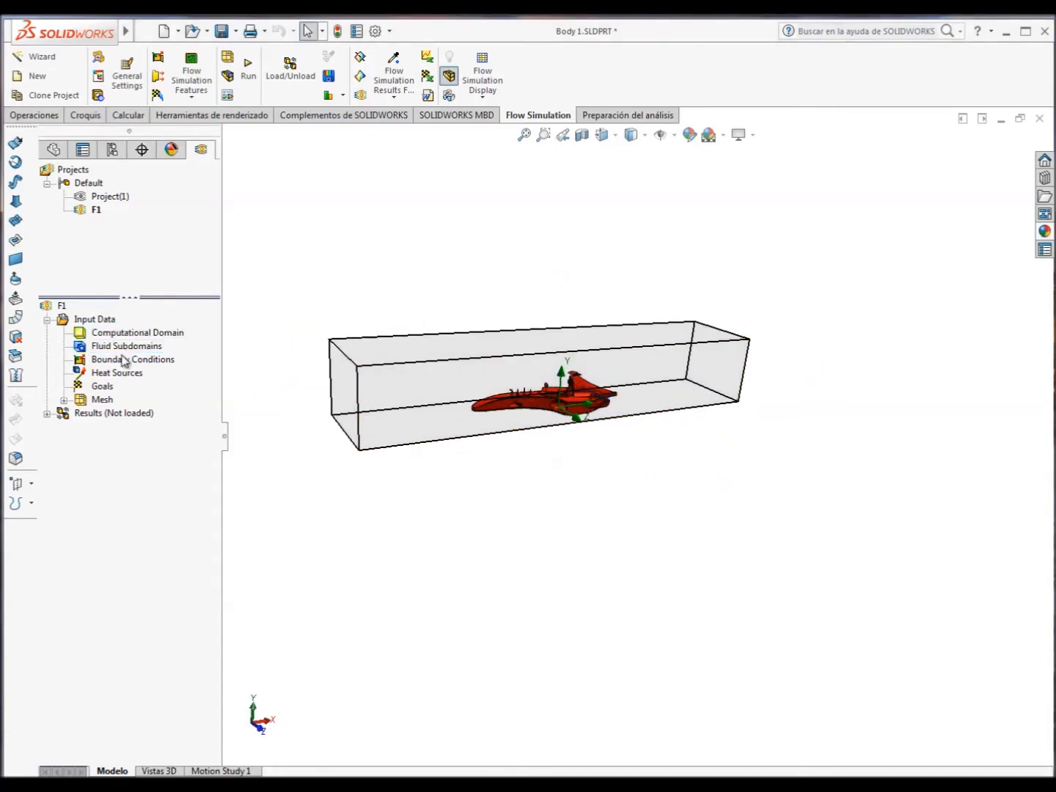
{"action": "right_click", "coordinate": [123, 358]}
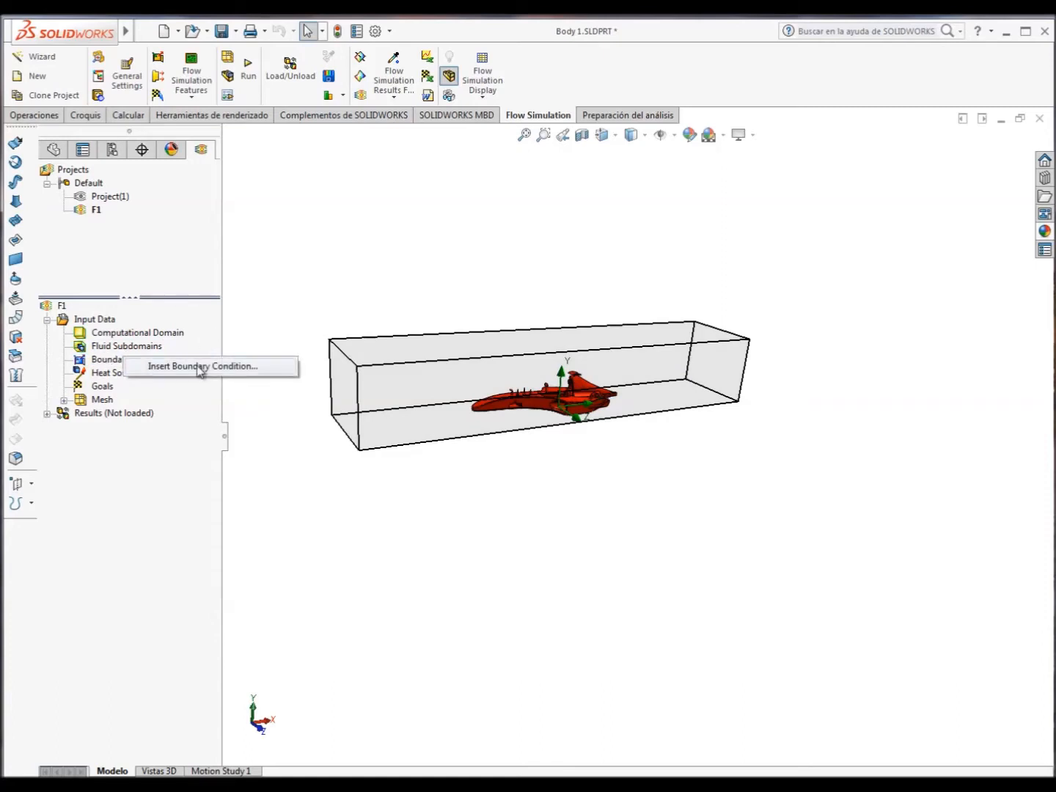
{"action": "left_click", "coordinate": [273, 296]}
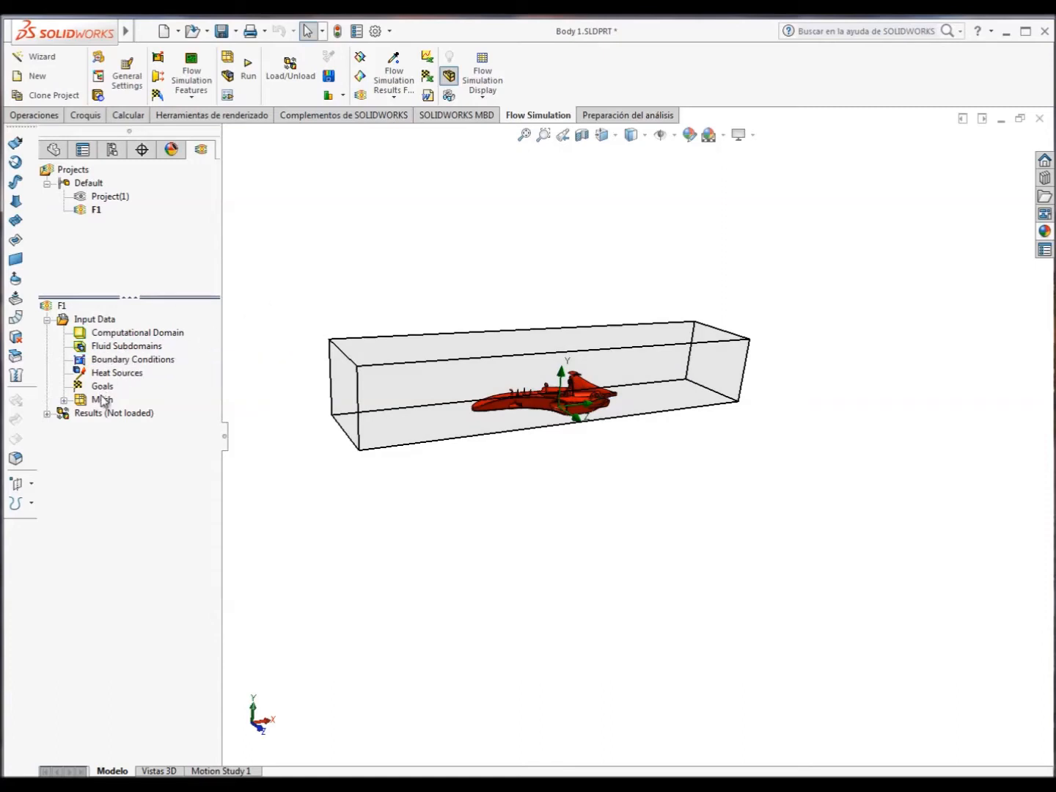
Accept the automatic global mesh settings at level 3.
{"action": "right_click", "coordinate": [103, 401]}
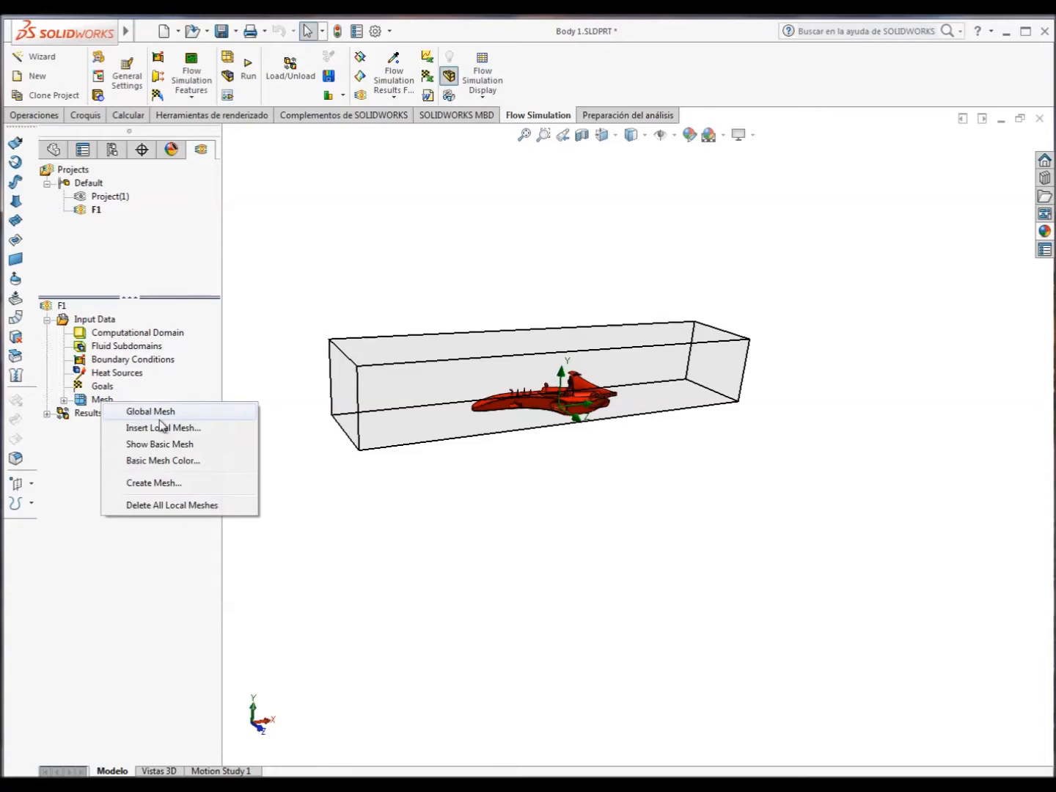
{"action": "left_click", "coordinate": [143, 417]}
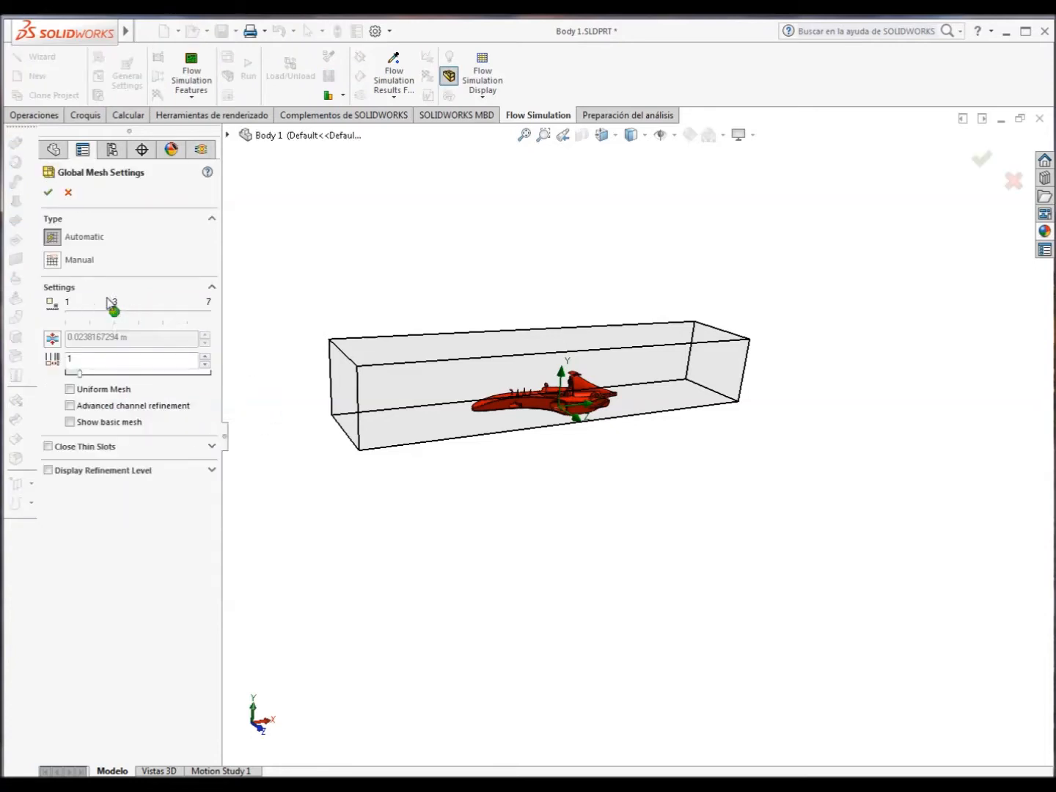
{"action": "left_click", "coordinate": [50, 192]}
Run the flow calculation for the F1 project and reposition the solver window.
{"action": "left_click", "coordinate": [61, 307]}
{"action": "right_click", "coordinate": [61, 312]}
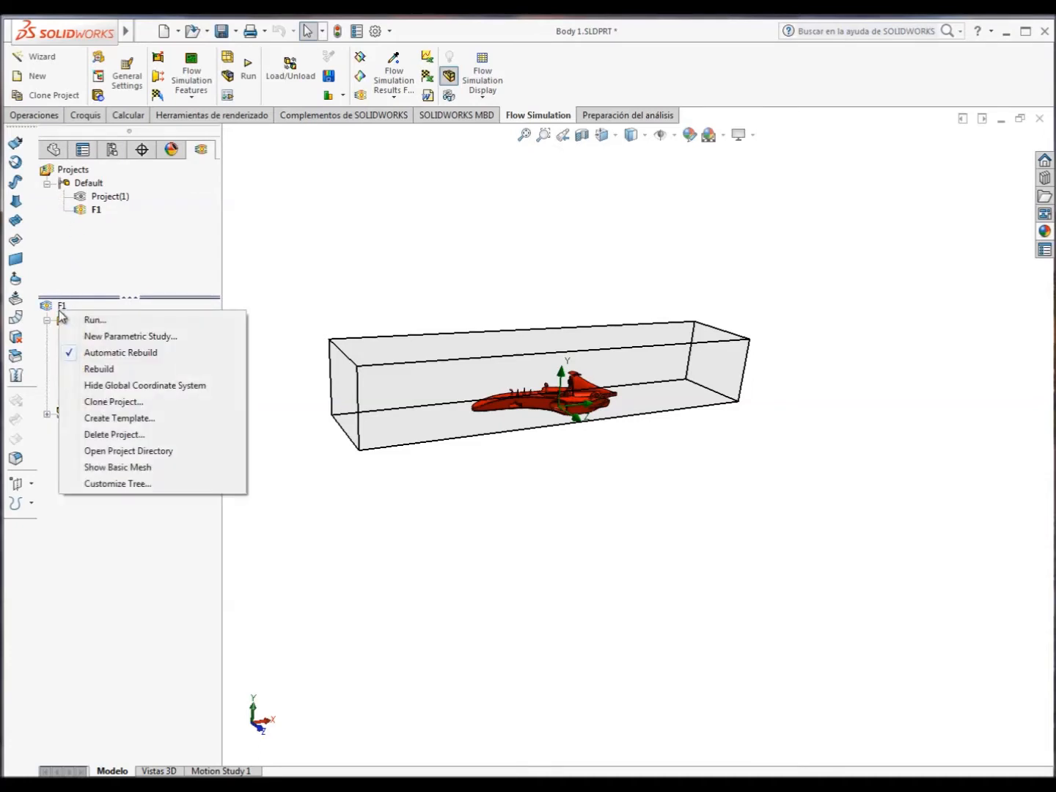
{"action": "left_click", "coordinate": [109, 323]}
{"action": "left_click", "coordinate": [663, 331]}
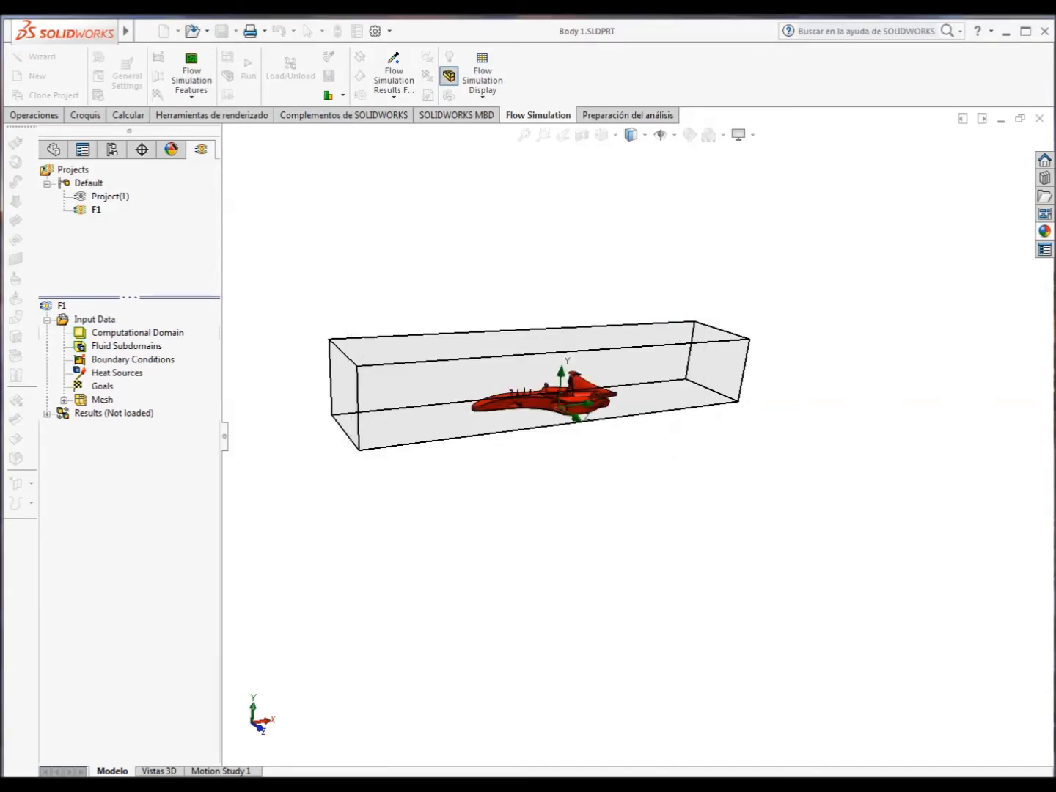
{"action": "left_click_drag", "start_coordinate": [461, 230], "coordinate": [543, 187]}
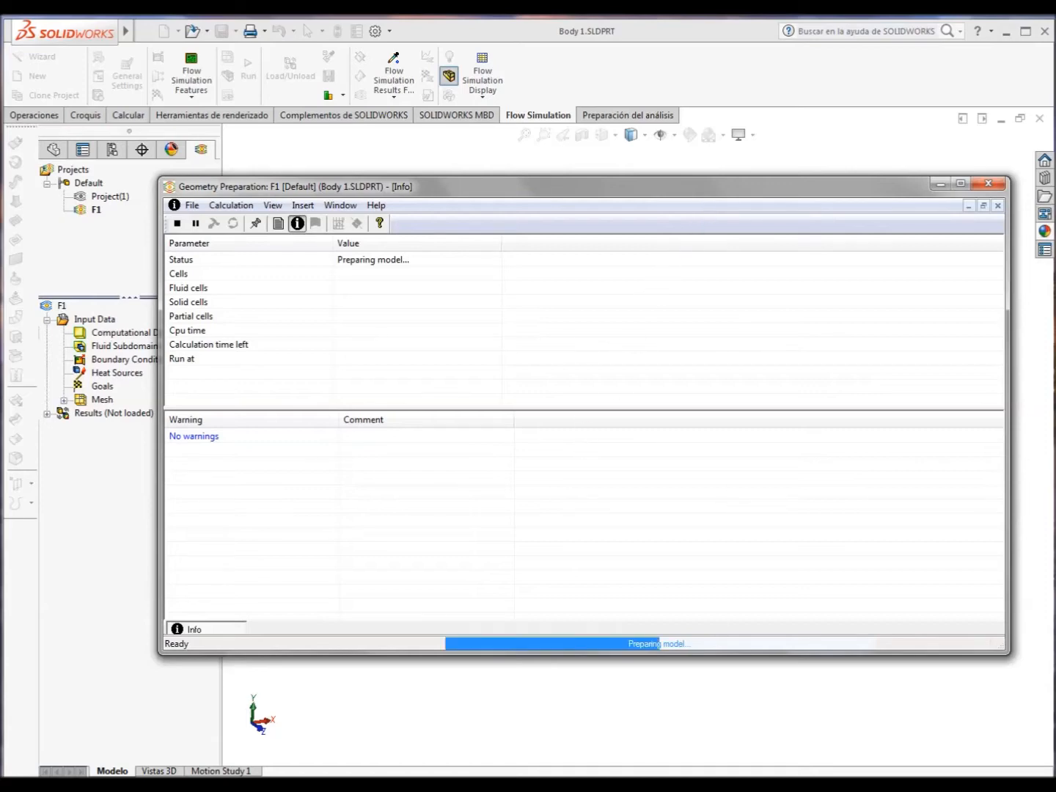
{"action": "left_click", "coordinate": [909, 785]}
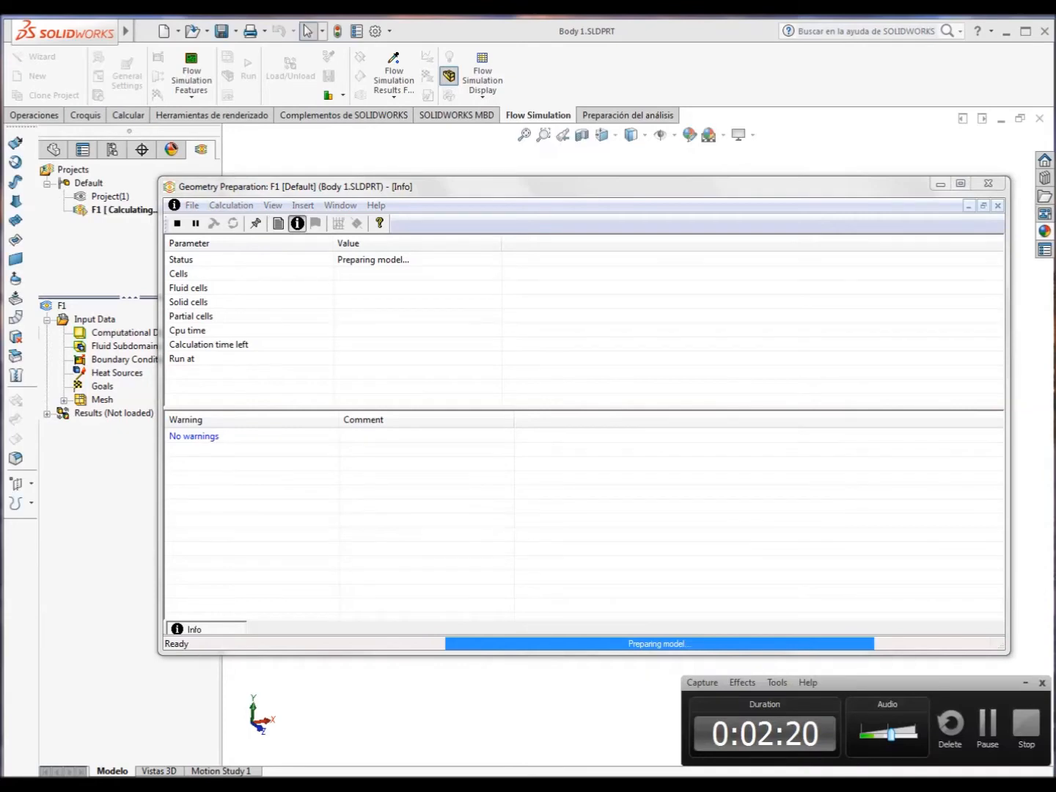
{"action": "left_click", "coordinate": [988, 725]}
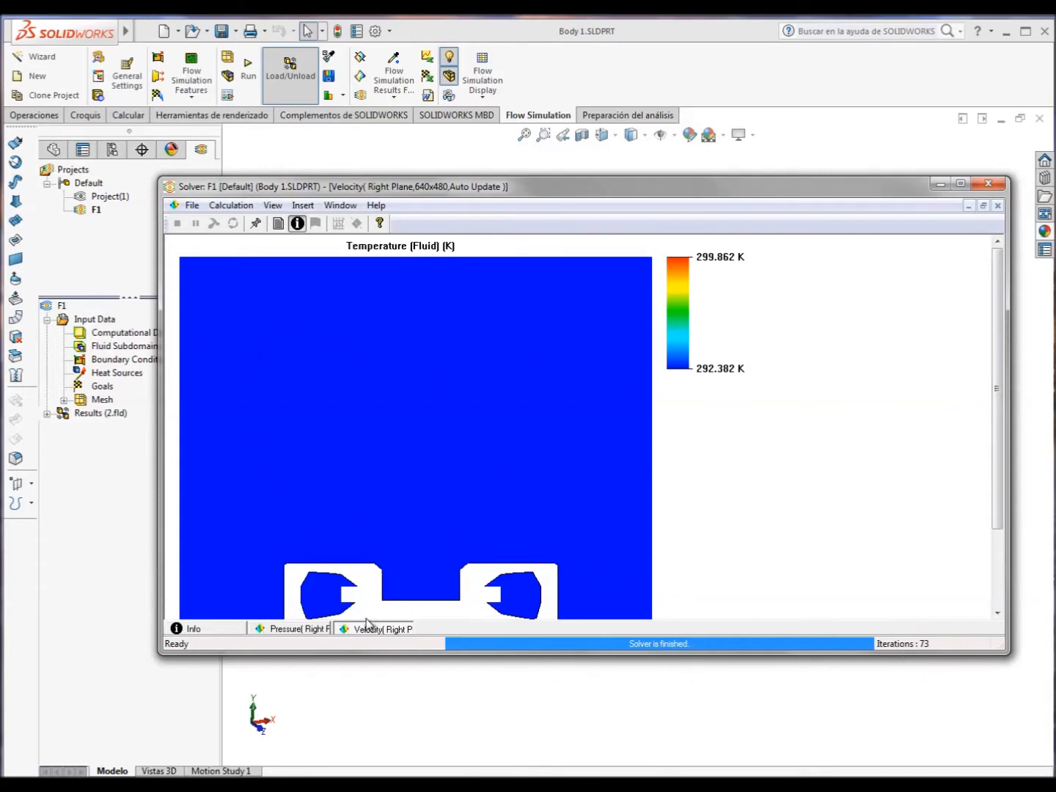
Examine the solver's pressure and velocity preview plots on the Right Plane and minimise the solver window.
{"action": "left_click", "coordinate": [318, 630]}
{"action": "left_click", "coordinate": [365, 631]}
{"action": "left_click", "coordinate": [940, 184]}
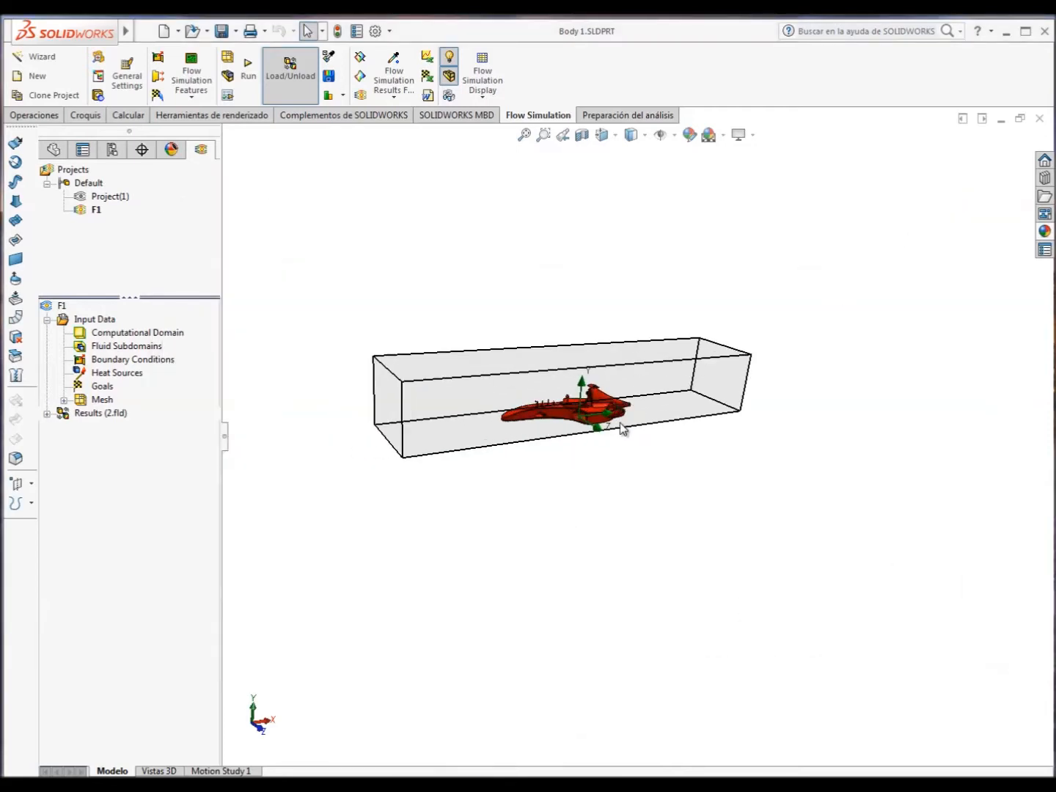
Insert a cut plot on the Front Plane showing velocity contours together with velocity vectors.
{"action": "middle_click_drag", "start_coordinate": [578, 385], "coordinate": [580, 379]}
{"action": "scroll", "coordinate": [580, 379], "scroll_direction": "down", "scroll_amount": 2}
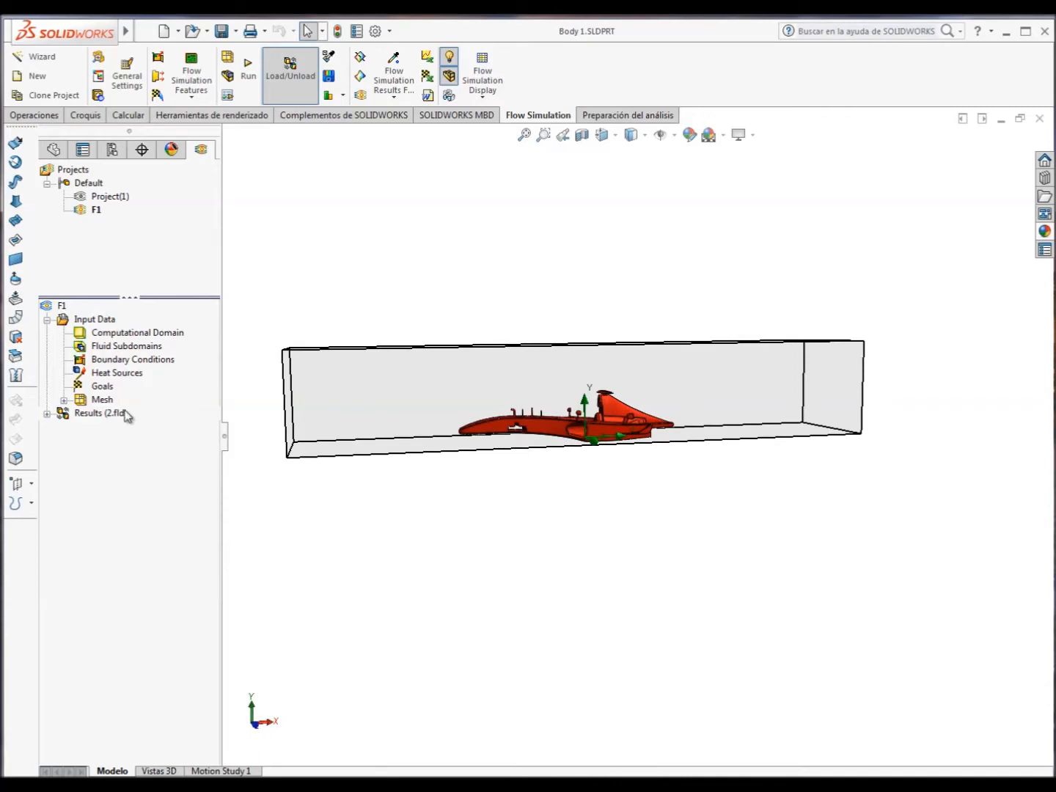
{"action": "left_click", "coordinate": [47, 414]}
{"action": "right_click", "coordinate": [115, 443]}
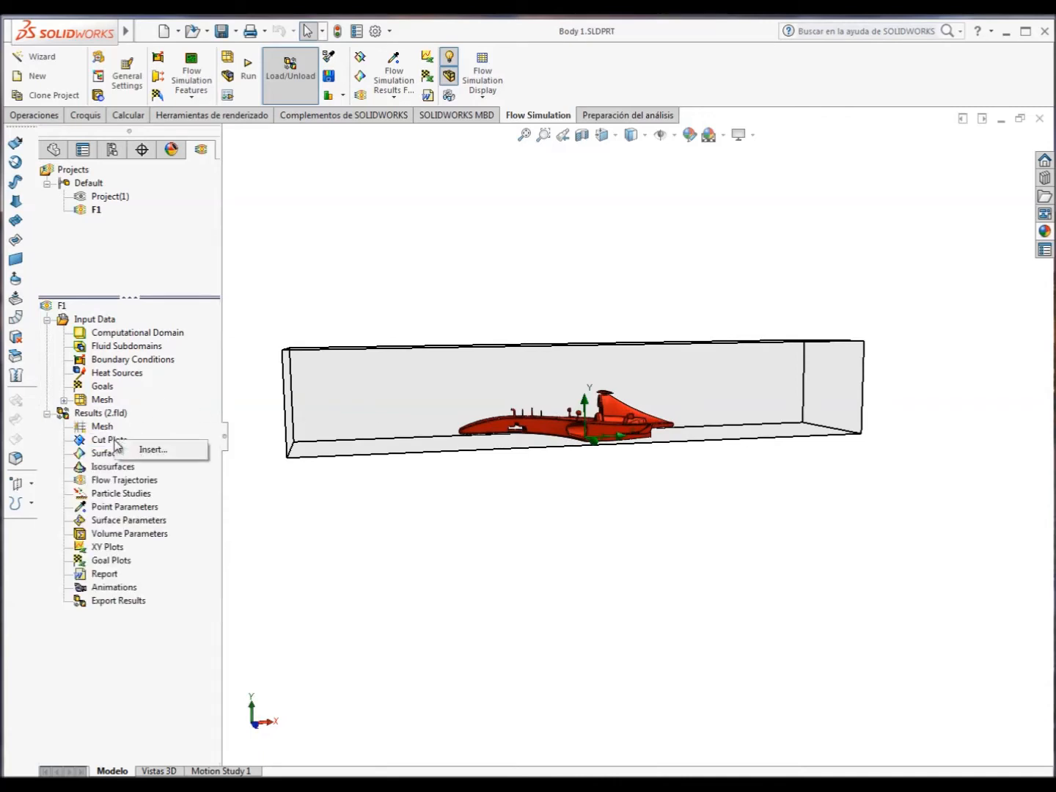
{"action": "left_click", "coordinate": [154, 450]}
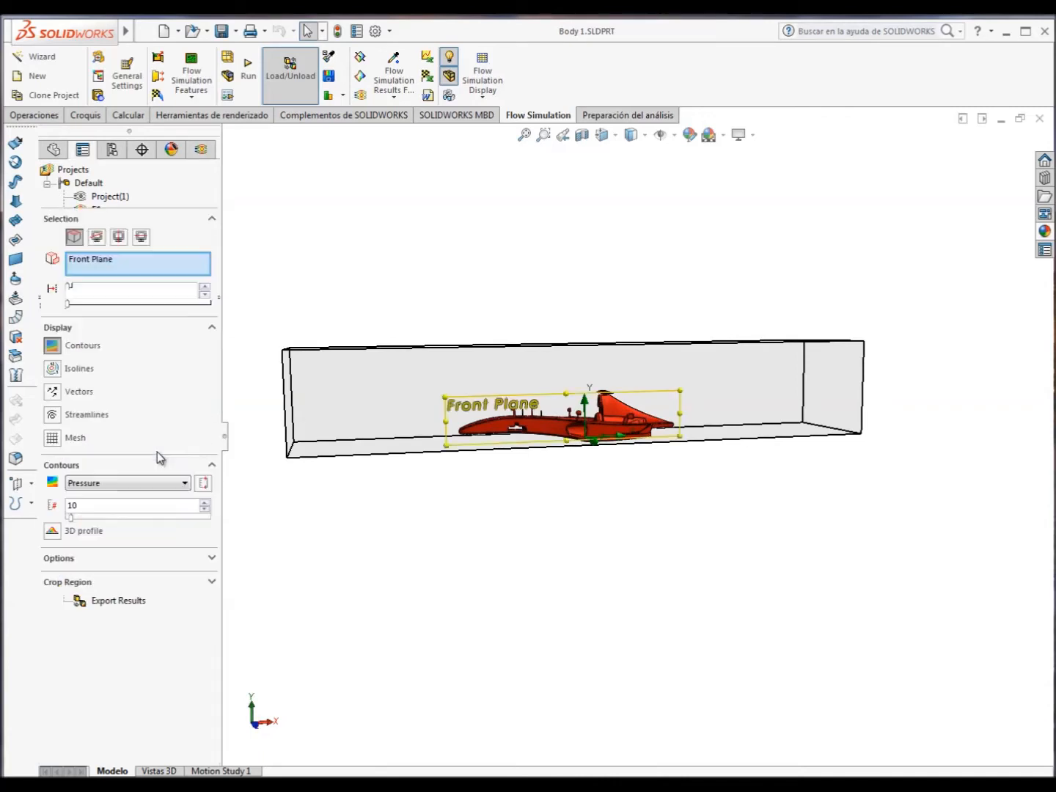
{"action": "middle_click_drag", "start_coordinate": [389, 466], "coordinate": [474, 487]}
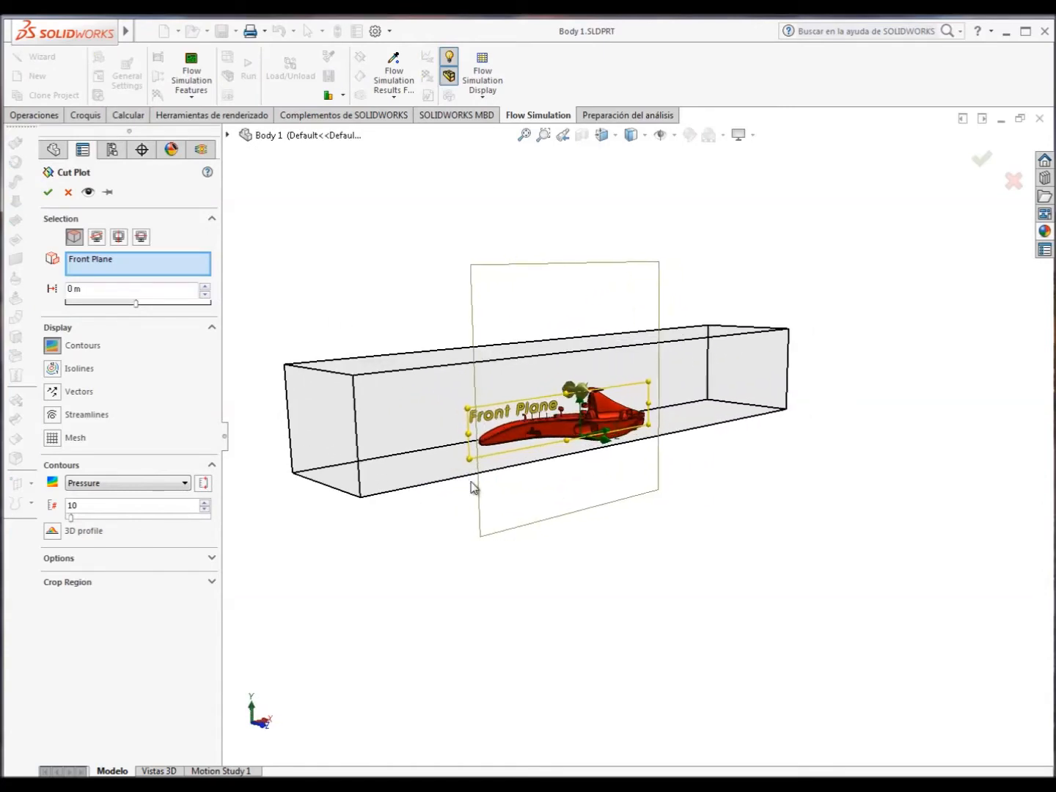
{"action": "left_click", "coordinate": [131, 485]}
{"action": "left_click", "coordinate": [109, 535]}
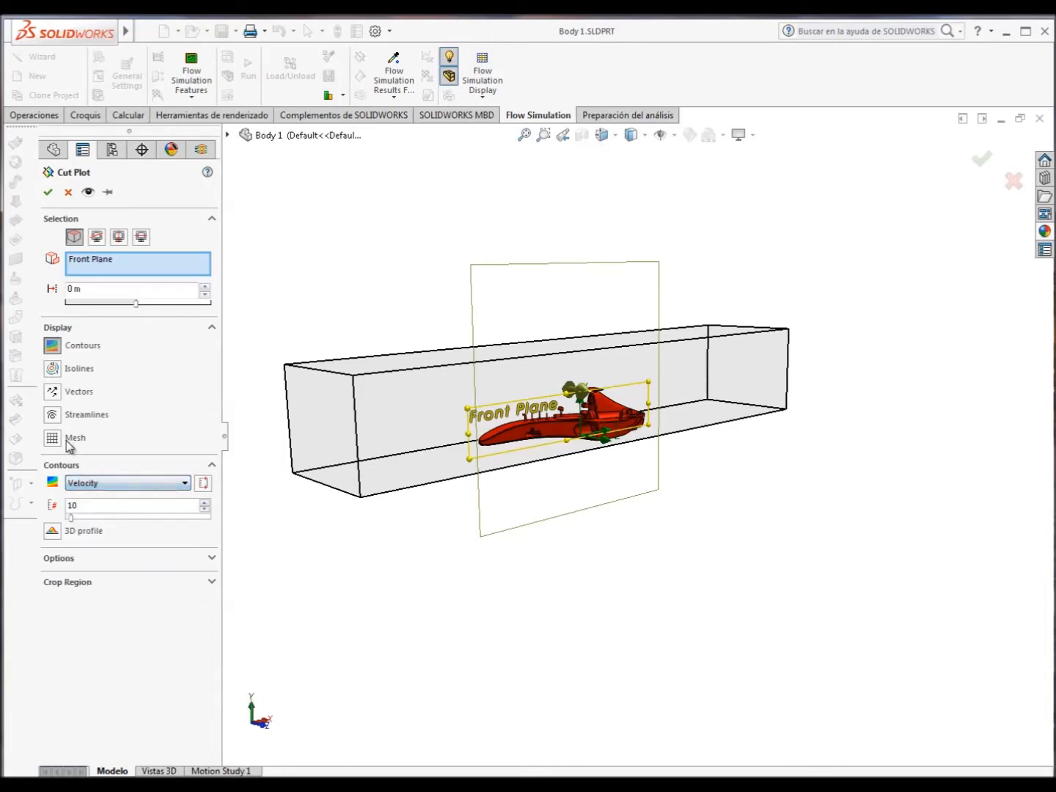
{"action": "left_click", "coordinate": [53, 393]}
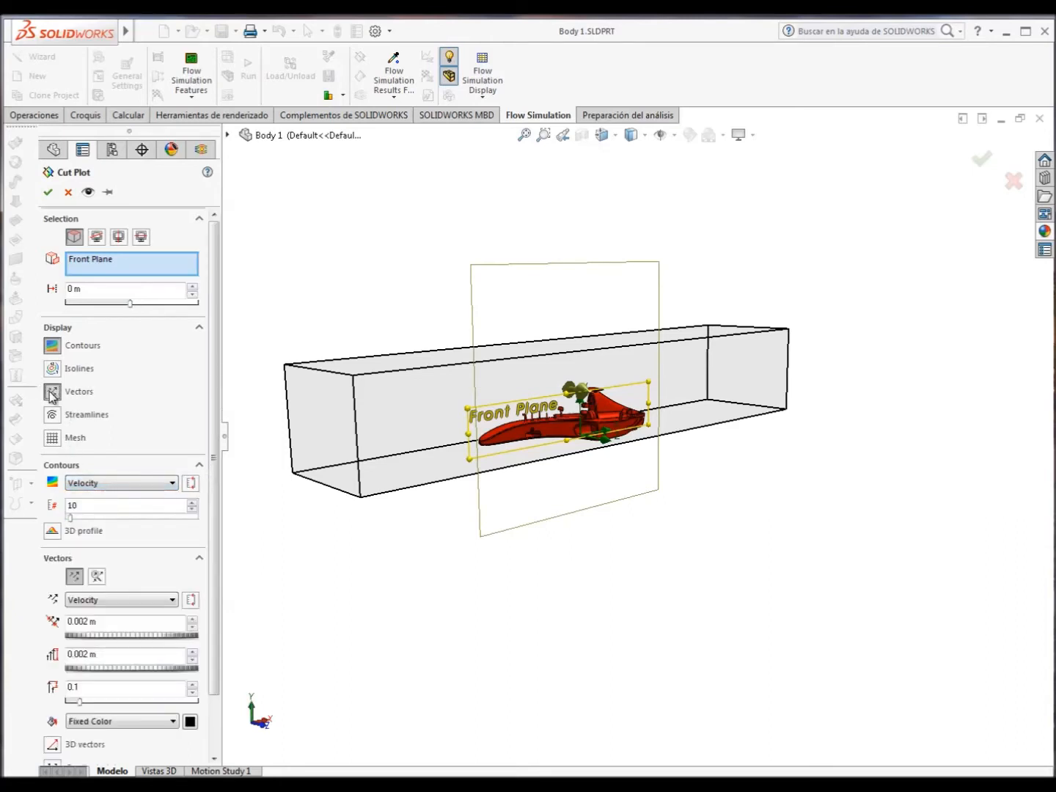
{"action": "left_click", "coordinate": [48, 192]}
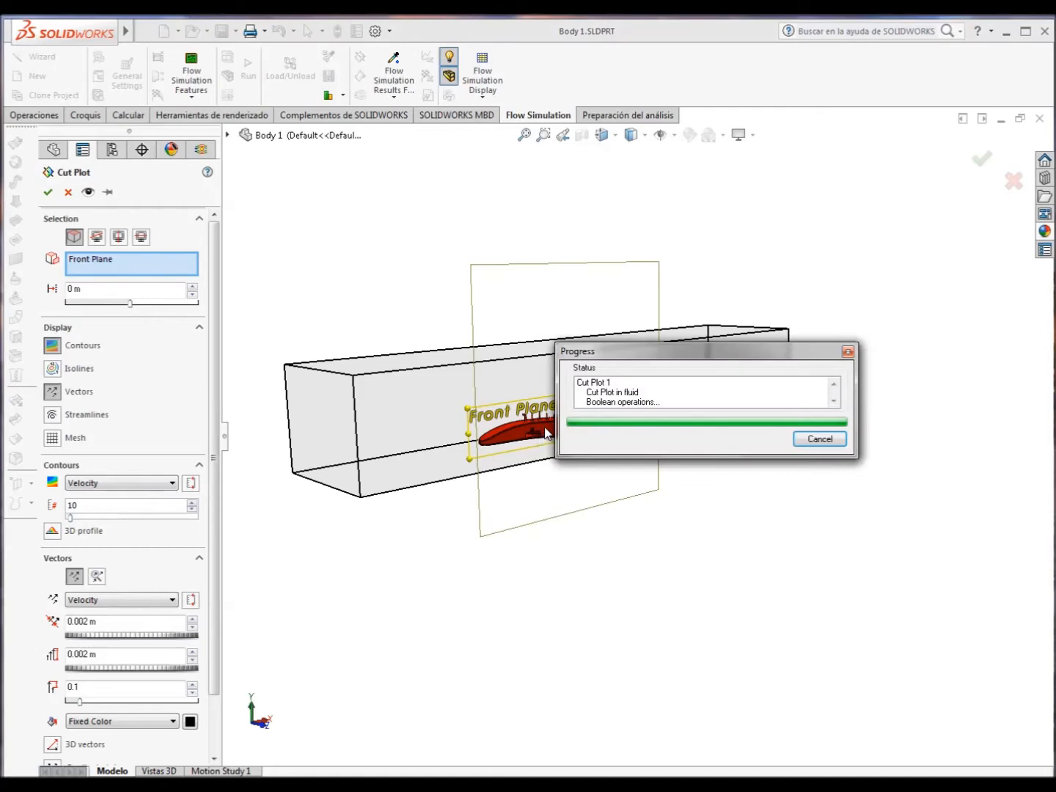
Edit the existing cut plot to use the Top Plane instead of the Front Plane.
{"action": "scroll", "coordinate": [518, 456], "scroll_direction": "down", "scroll_amount": 3}
{"action": "middle_click_drag", "start_coordinate": [518, 456], "coordinate": [503, 413]}
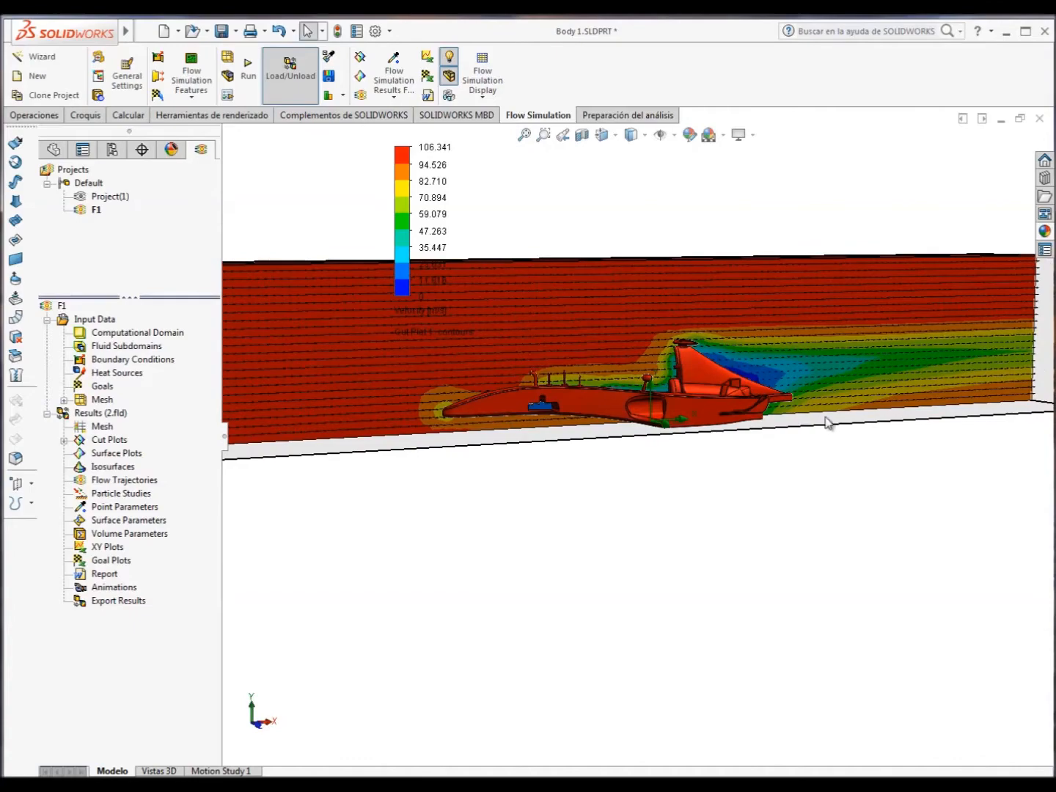
{"action": "scroll", "coordinate": [822, 424], "scroll_direction": "down", "scroll_amount": 3}
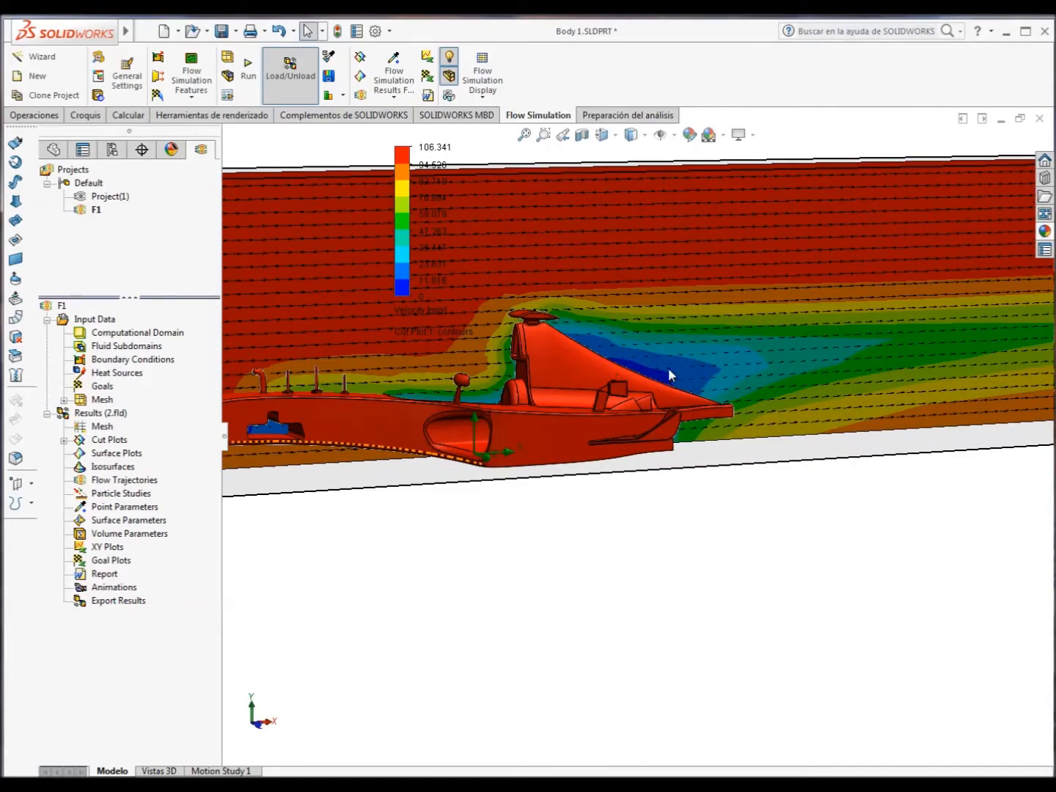
{"action": "scroll", "coordinate": [709, 362], "scroll_direction": "up", "scroll_amount": 5}
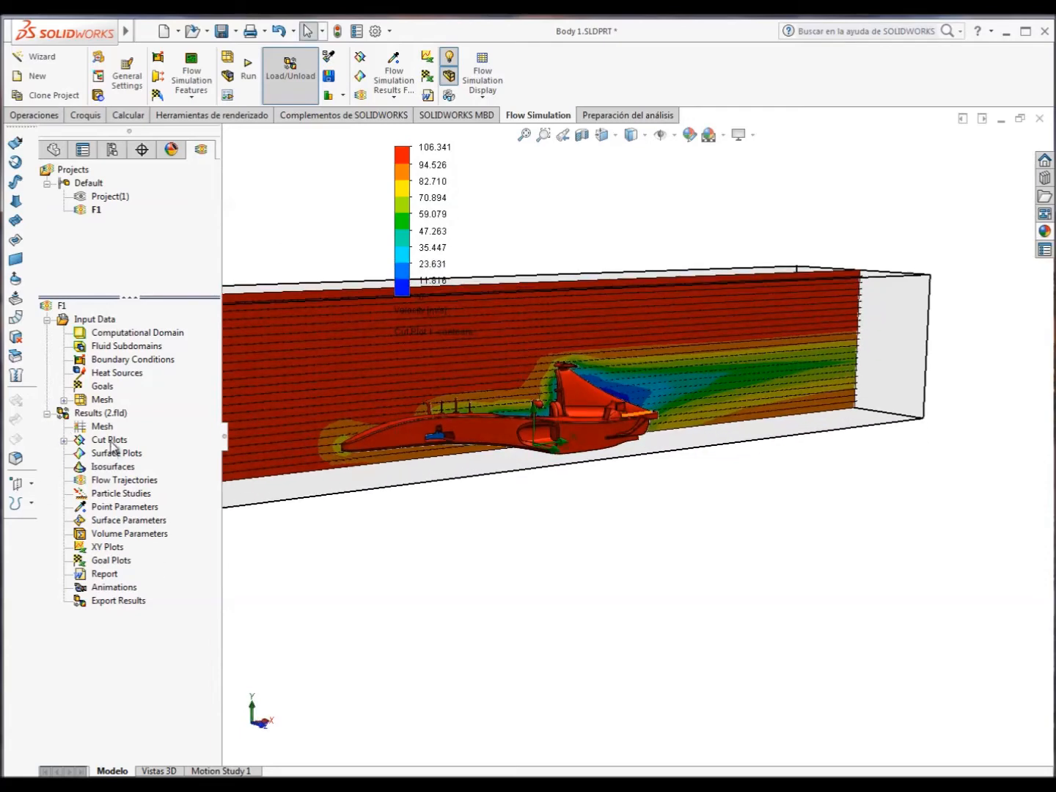
{"action": "left_click", "coordinate": [64, 441]}
{"action": "left_click", "coordinate": [126, 453]}
{"action": "right_click", "coordinate": [127, 456]}
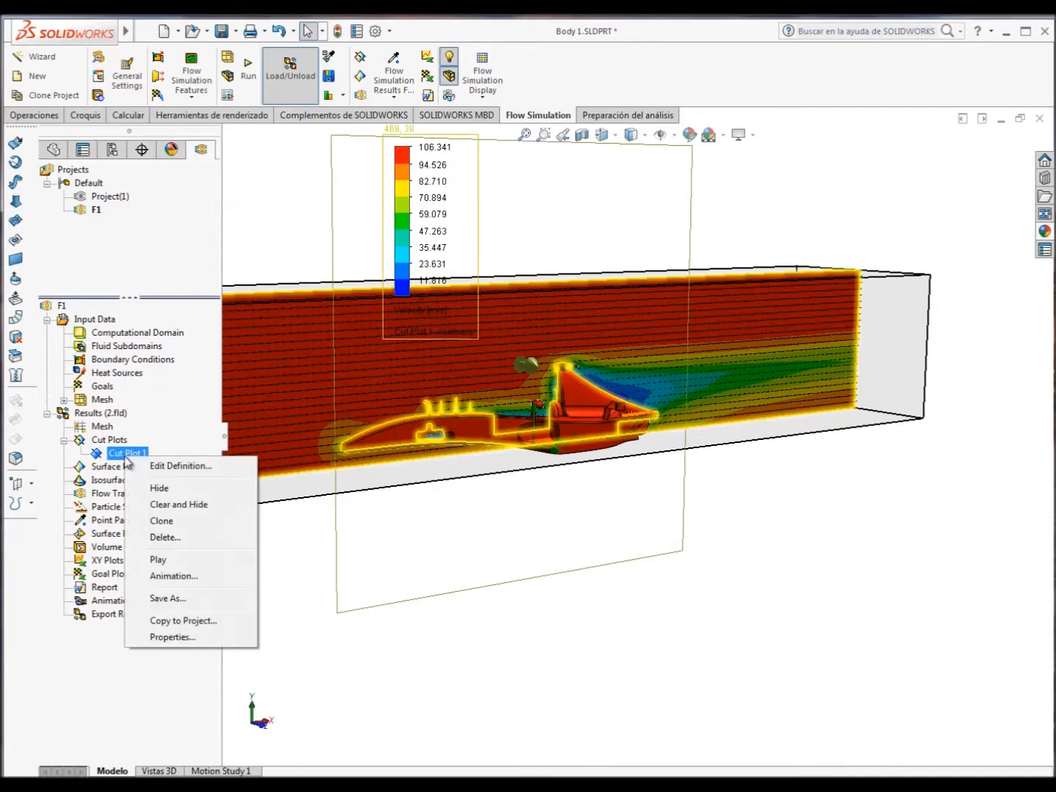
{"action": "left_click", "coordinate": [143, 465]}
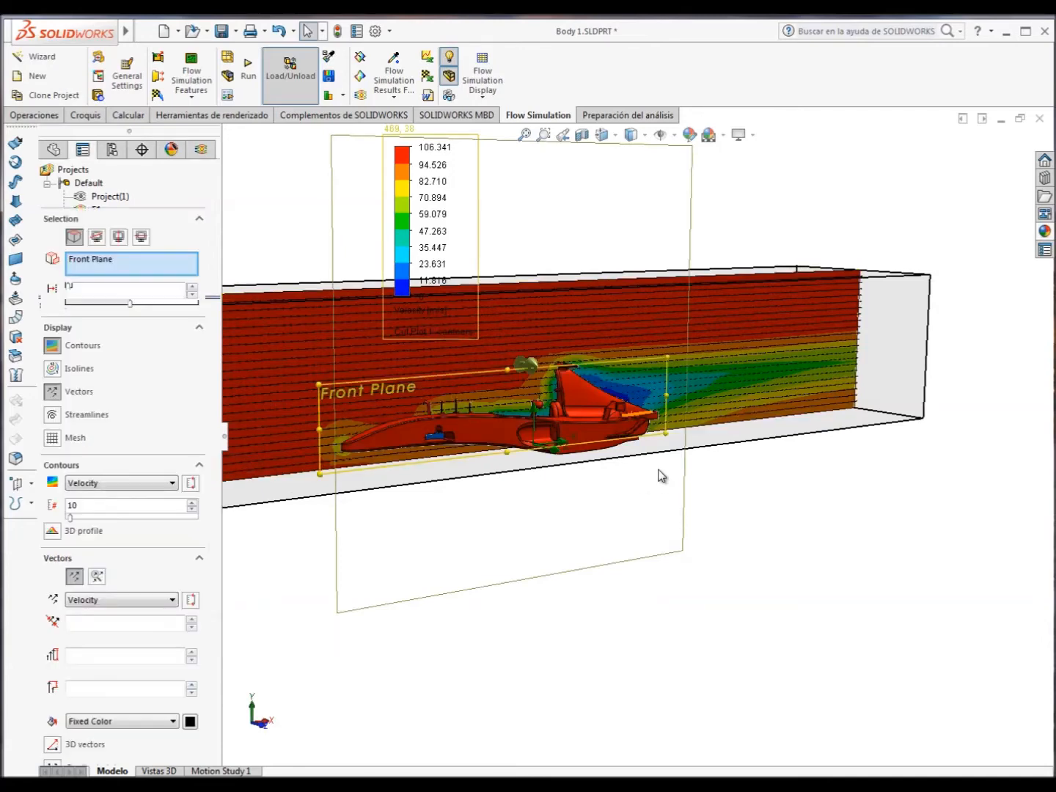
{"action": "middle_click_drag", "start_coordinate": [657, 465], "coordinate": [665, 545]}
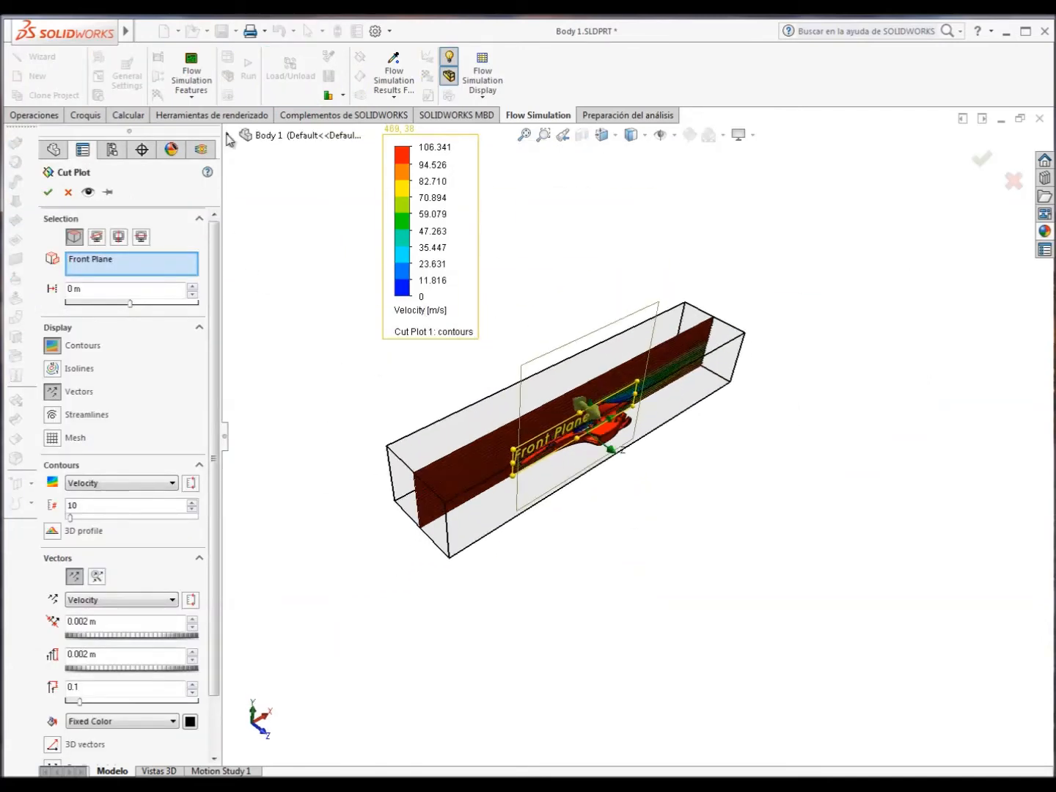
{"action": "left_click", "coordinate": [228, 135]}
{"action": "right_click", "coordinate": [96, 260]}
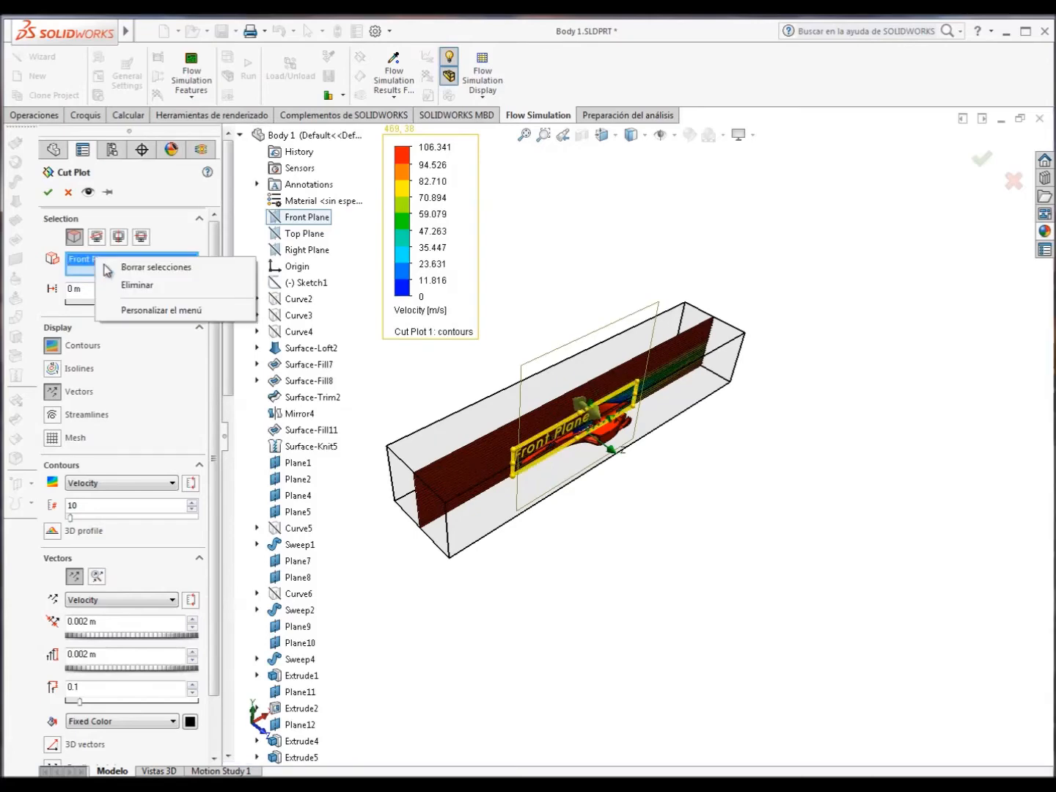
{"action": "left_click", "coordinate": [123, 286]}
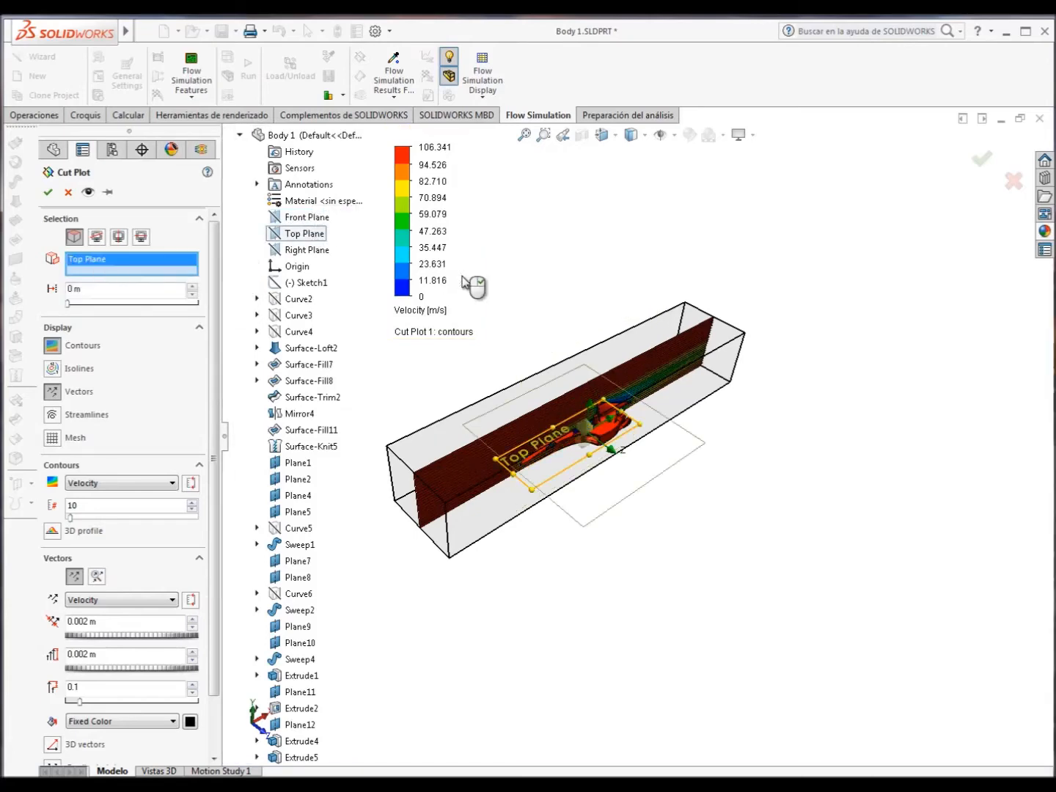
{"action": "middle_click_drag", "start_coordinate": [472, 283], "coordinate": [472, 360]}
{"action": "left_click", "coordinate": [48, 192]}
Edit the cut plot to show pressure contours and use the Front Plane as its section plane.
{"action": "scroll", "coordinate": [579, 451], "scroll_direction": "down", "scroll_amount": 10}
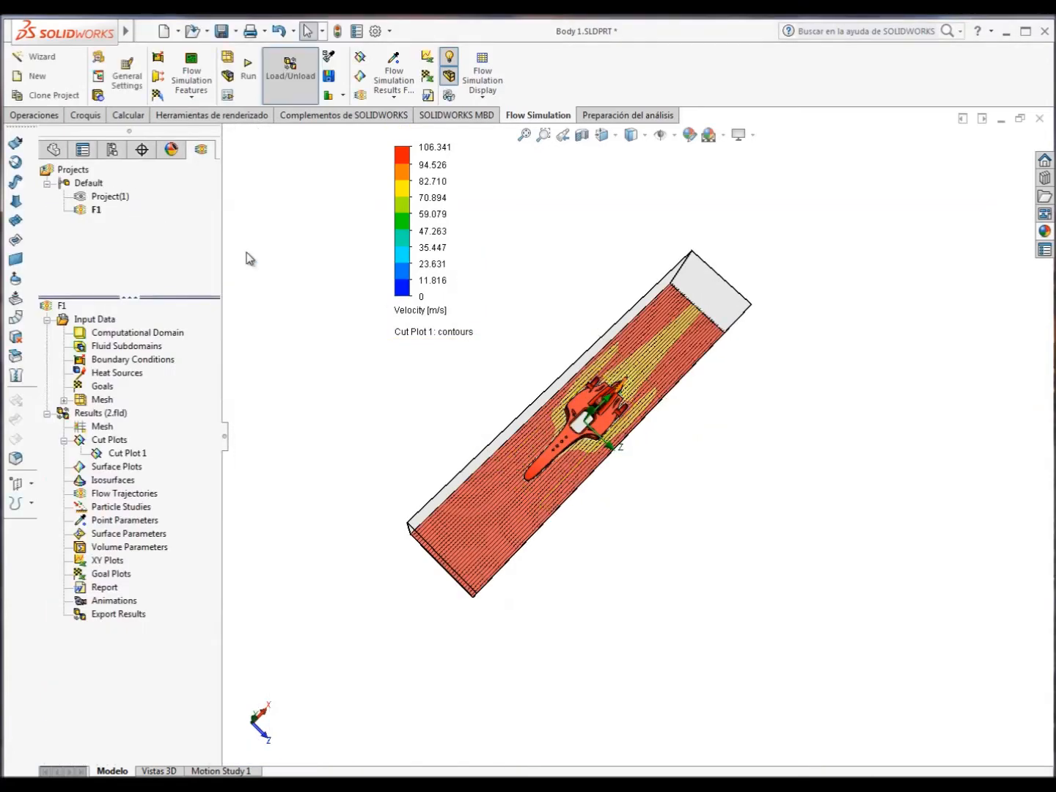
{"action": "middle_click_drag", "start_coordinate": [579, 452], "coordinate": [551, 286]}
{"action": "left_click", "coordinate": [125, 453]}
{"action": "right_click", "coordinate": [126, 453]}
{"action": "left_click", "coordinate": [159, 468]}
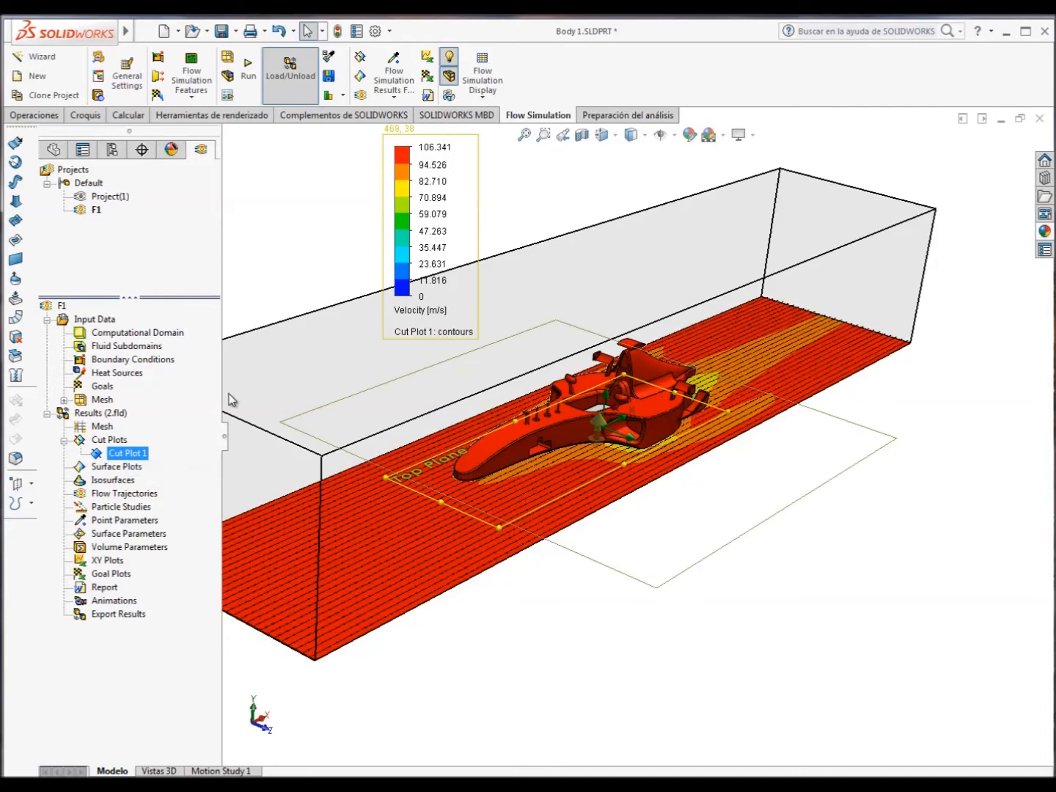
{"action": "left_click", "coordinate": [136, 483]}
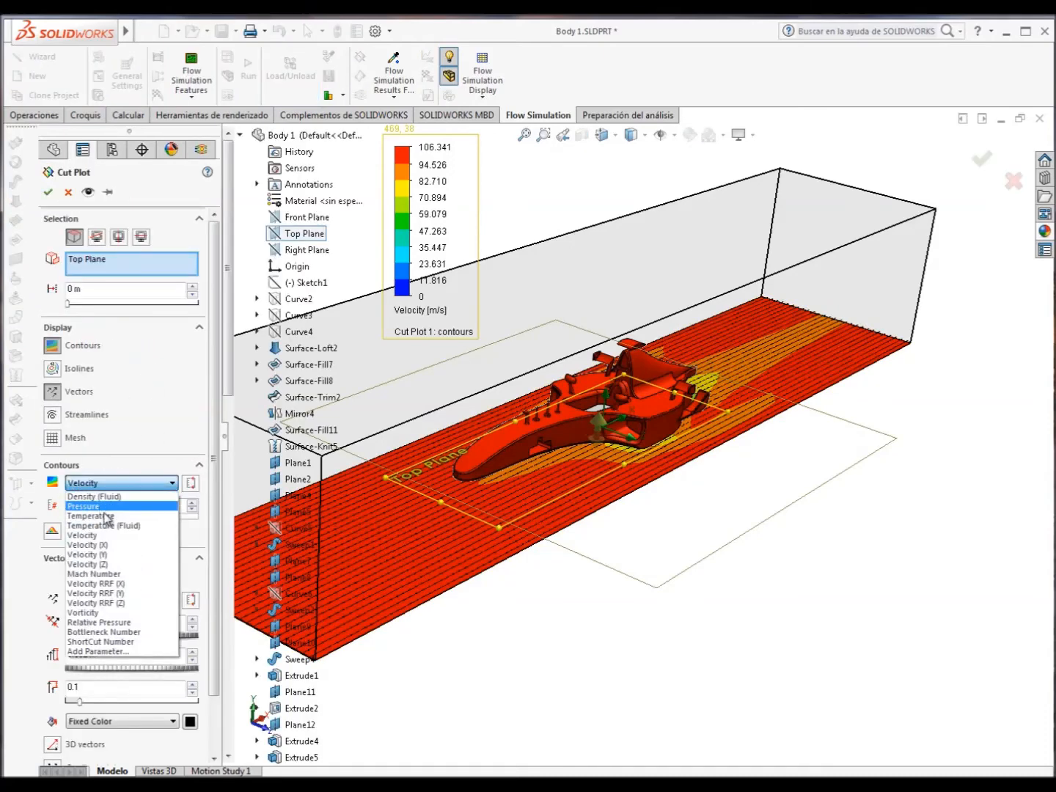
{"action": "left_click", "coordinate": [102, 500]}
{"action": "right_click", "coordinate": [99, 263]}
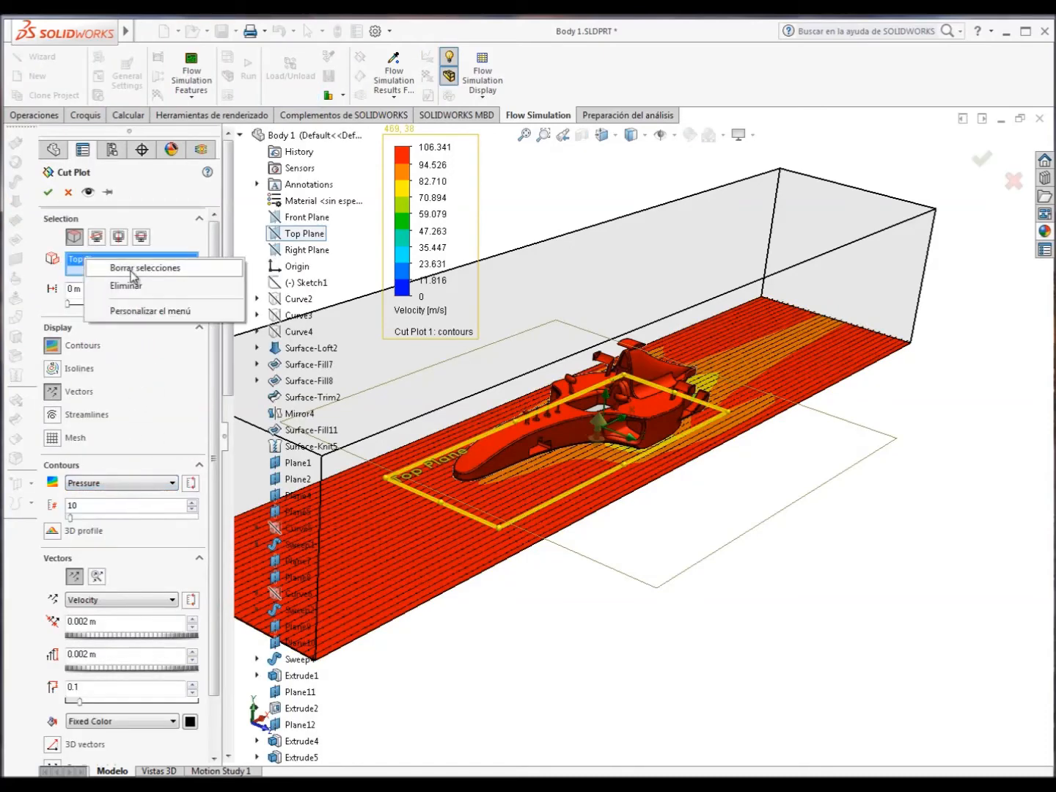
{"action": "left_click", "coordinate": [147, 271]}
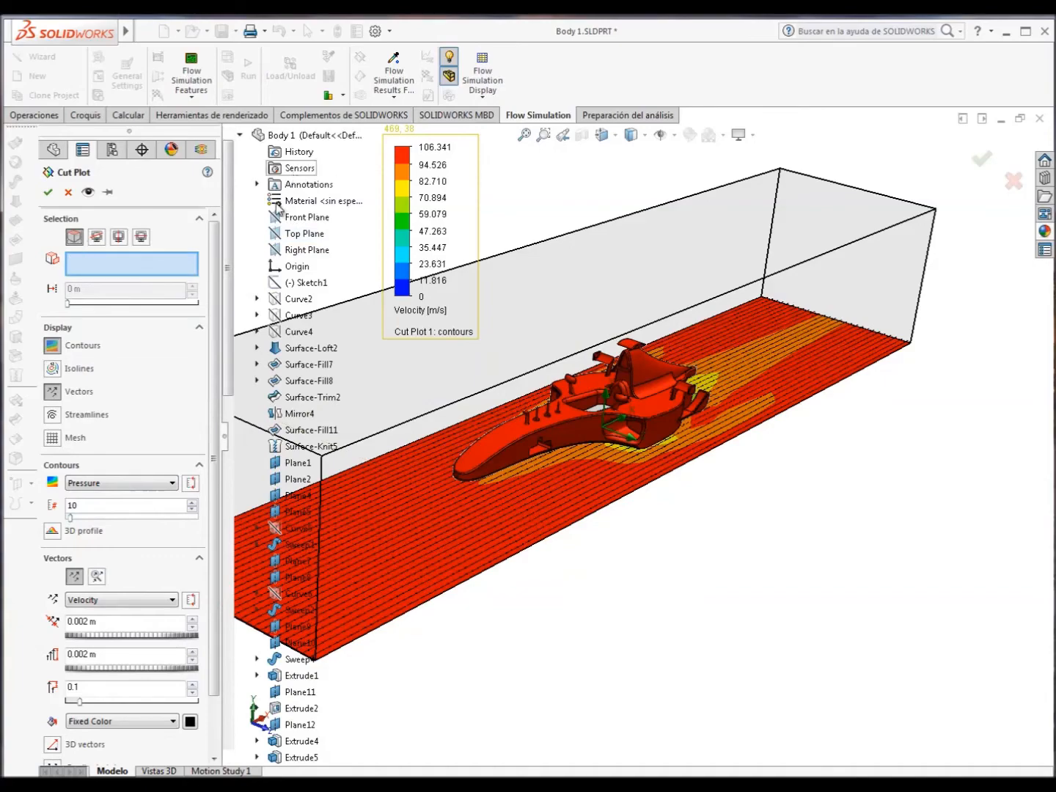
{"action": "left_click", "coordinate": [302, 219]}
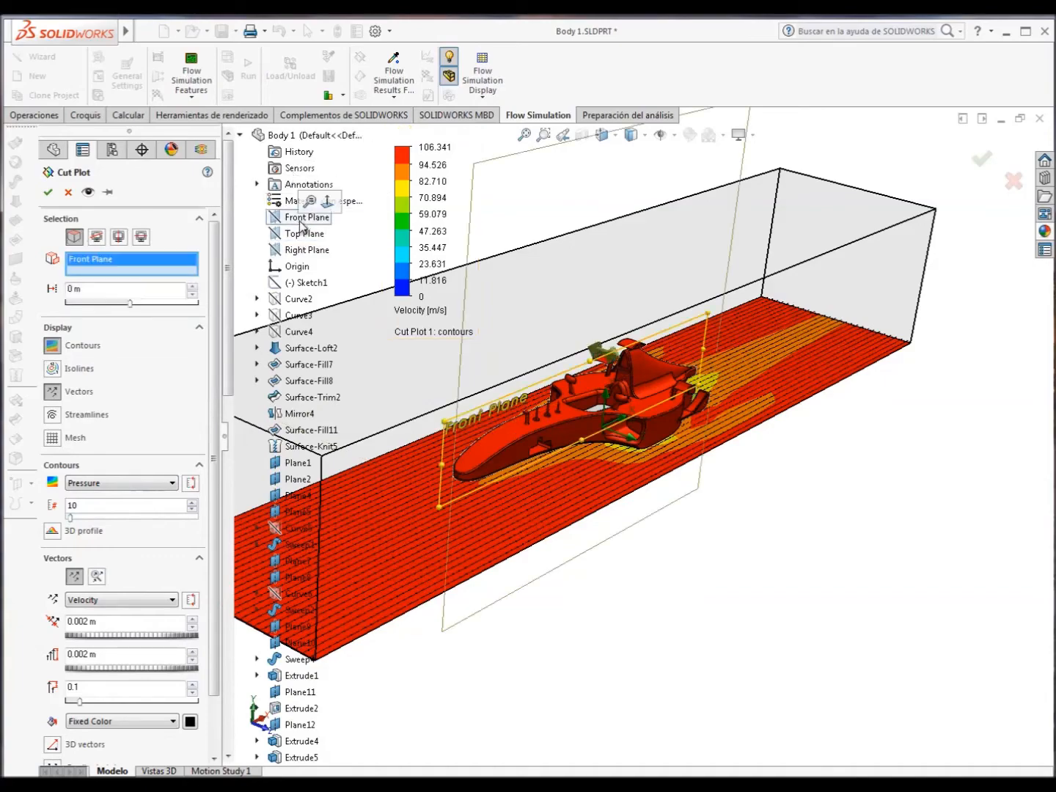
{"action": "left_click", "coordinate": [49, 192]}
Examine the pressure contours around the car body's nose, underside and rear on the cut plot.
{"action": "middle_click_drag", "start_coordinate": [590, 416], "coordinate": [528, 373]}
{"action": "scroll", "coordinate": [603, 378], "scroll_direction": "up", "scroll_amount": 1}
{"action": "scroll", "coordinate": [604, 378], "scroll_direction": "down", "scroll_amount": 5}
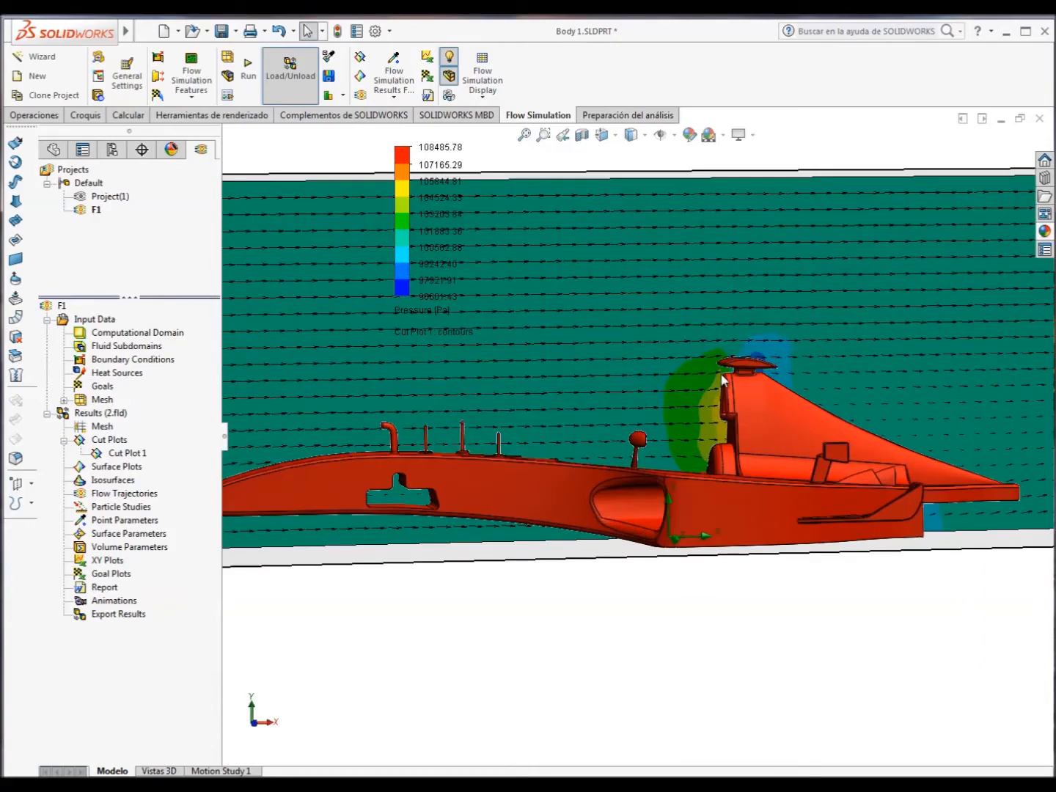
{"action": "scroll", "coordinate": [655, 360], "scroll_direction": "up", "scroll_amount": 3}
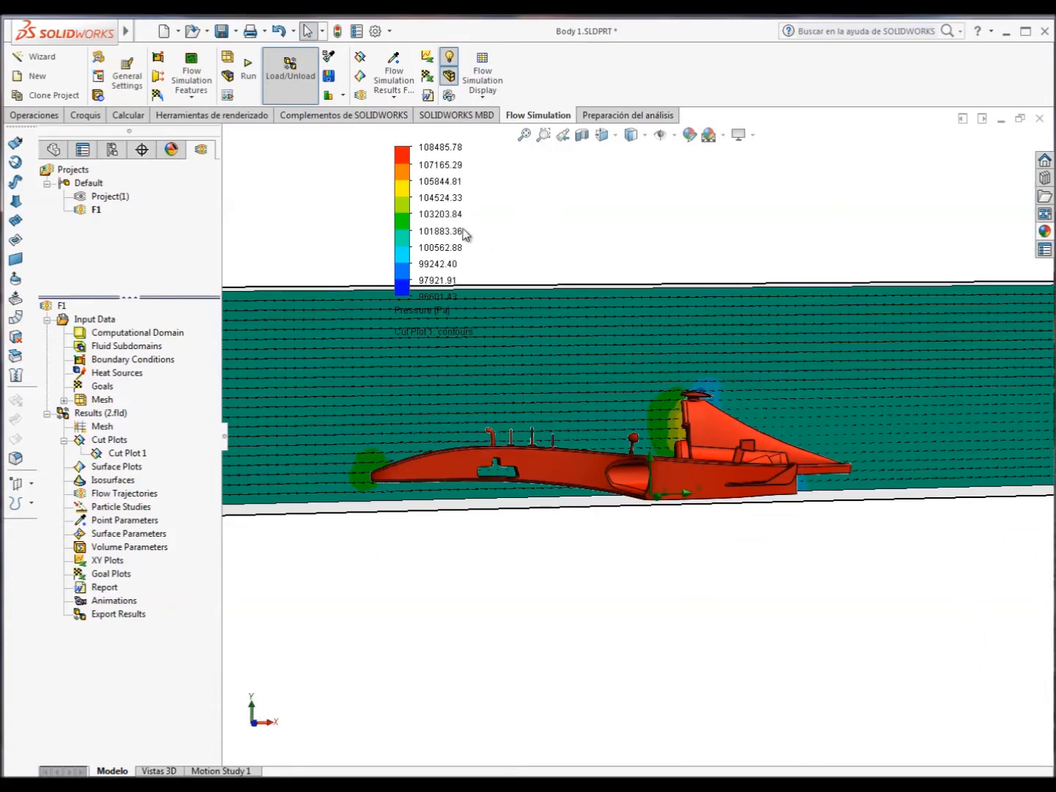
{"action": "scroll", "coordinate": [340, 468], "scroll_direction": "down", "scroll_amount": 2}
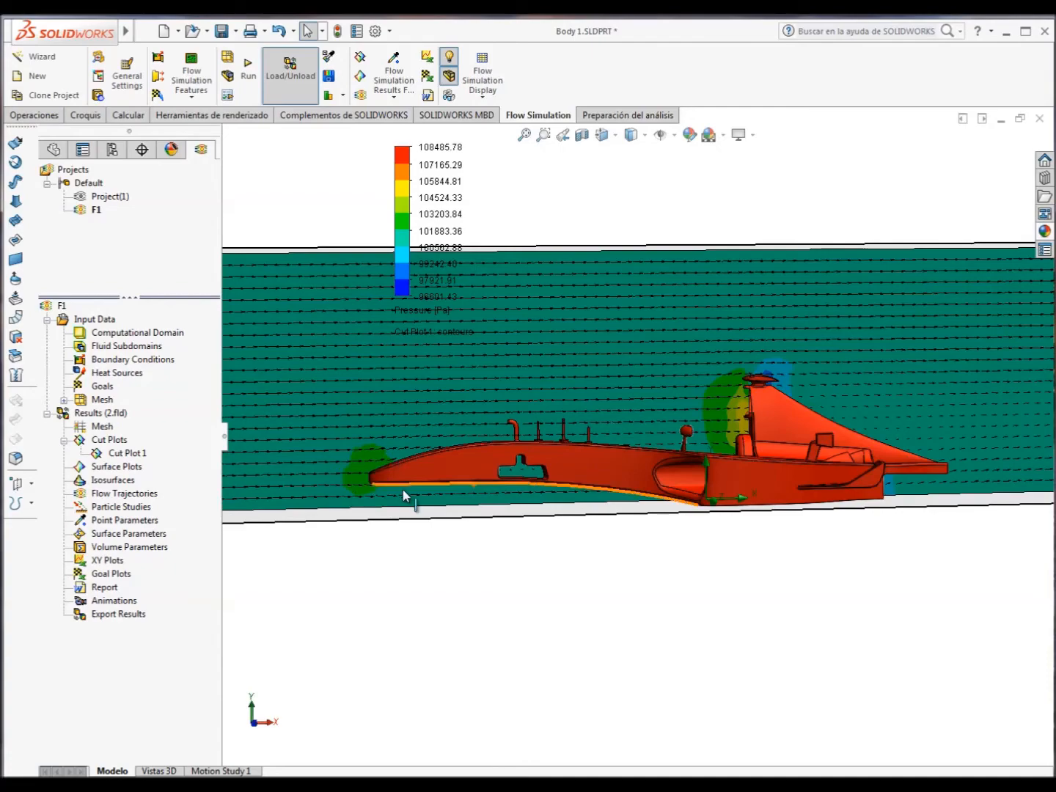
{"action": "middle_click_drag", "start_coordinate": [402, 489], "coordinate": [763, 481]}
{"action": "scroll", "coordinate": [763, 481], "scroll_direction": "up", "scroll_amount": 1}
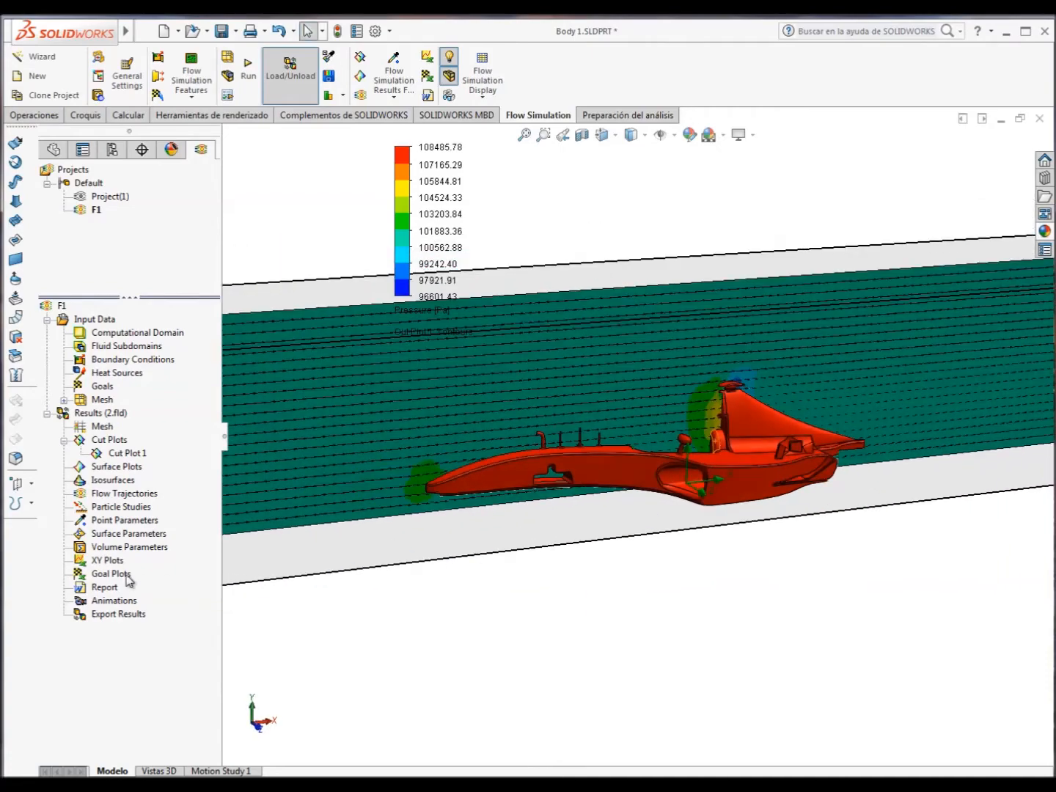
Set up a new flow trajectories plot drawn as lines with 100 starting points.
{"action": "right_click", "coordinate": [108, 496]}
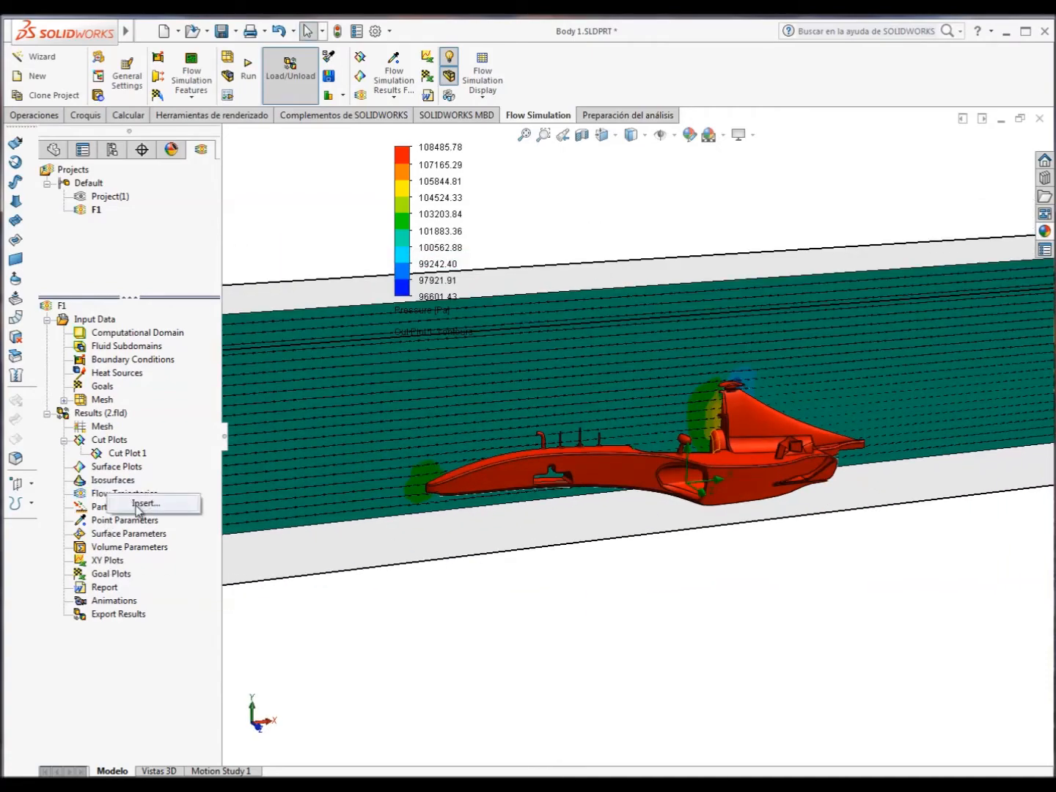
{"action": "left_click", "coordinate": [139, 504]}
{"action": "left_click", "coordinate": [120, 429]}
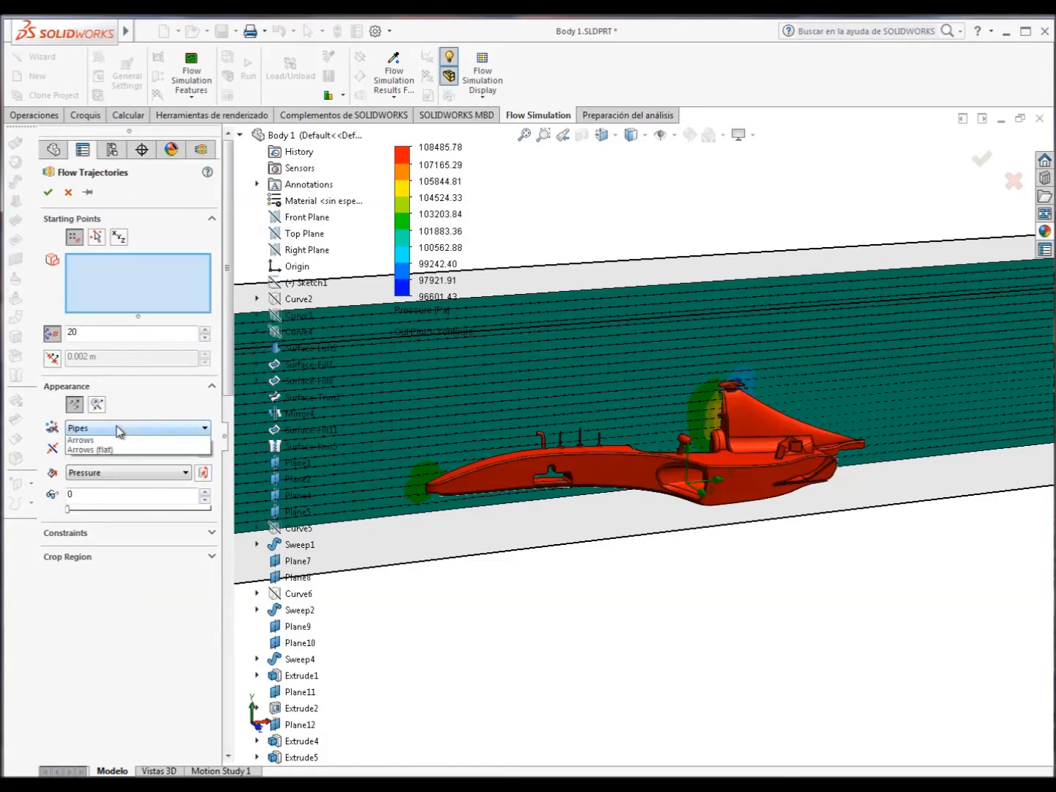
{"action": "left_click", "coordinate": [114, 451]}
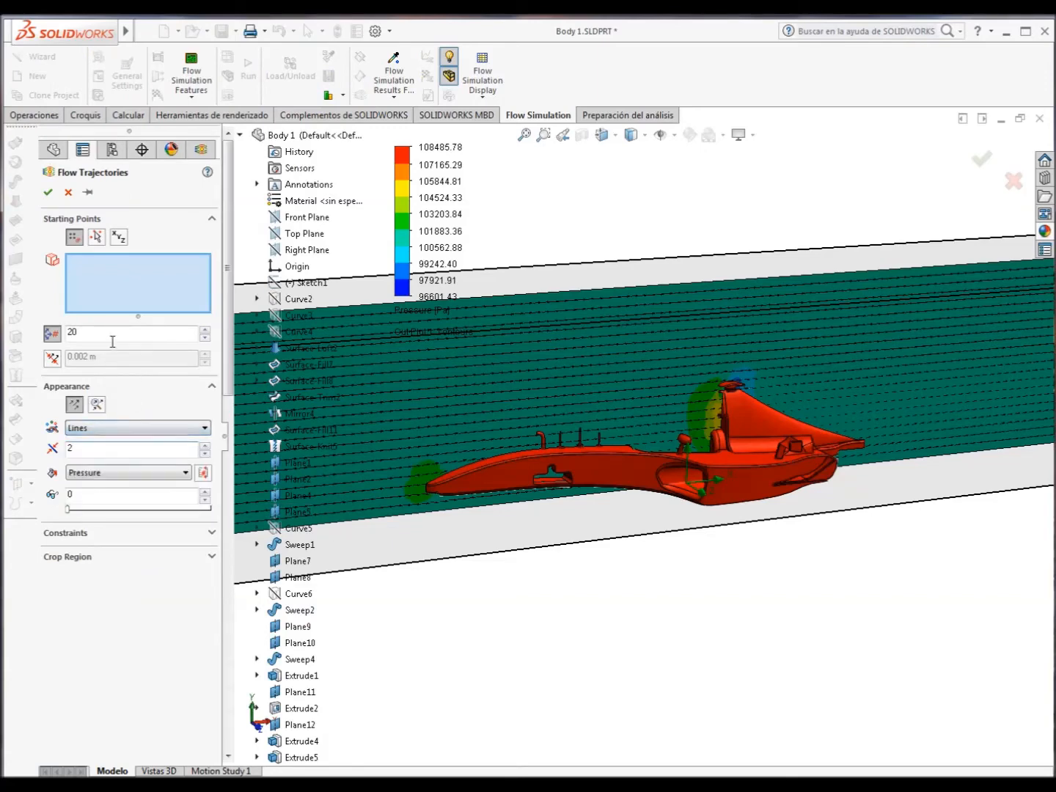
{"action": "type", "text": "100"}
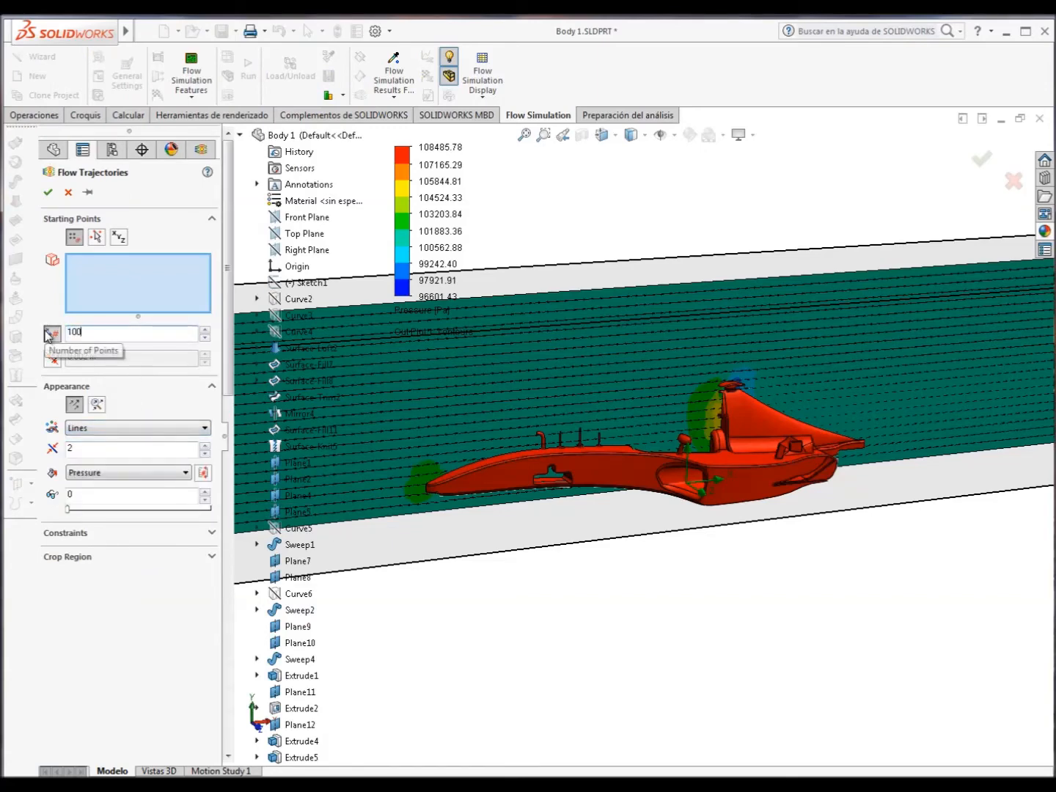
{"action": "left_click", "coordinate": [47, 192]}
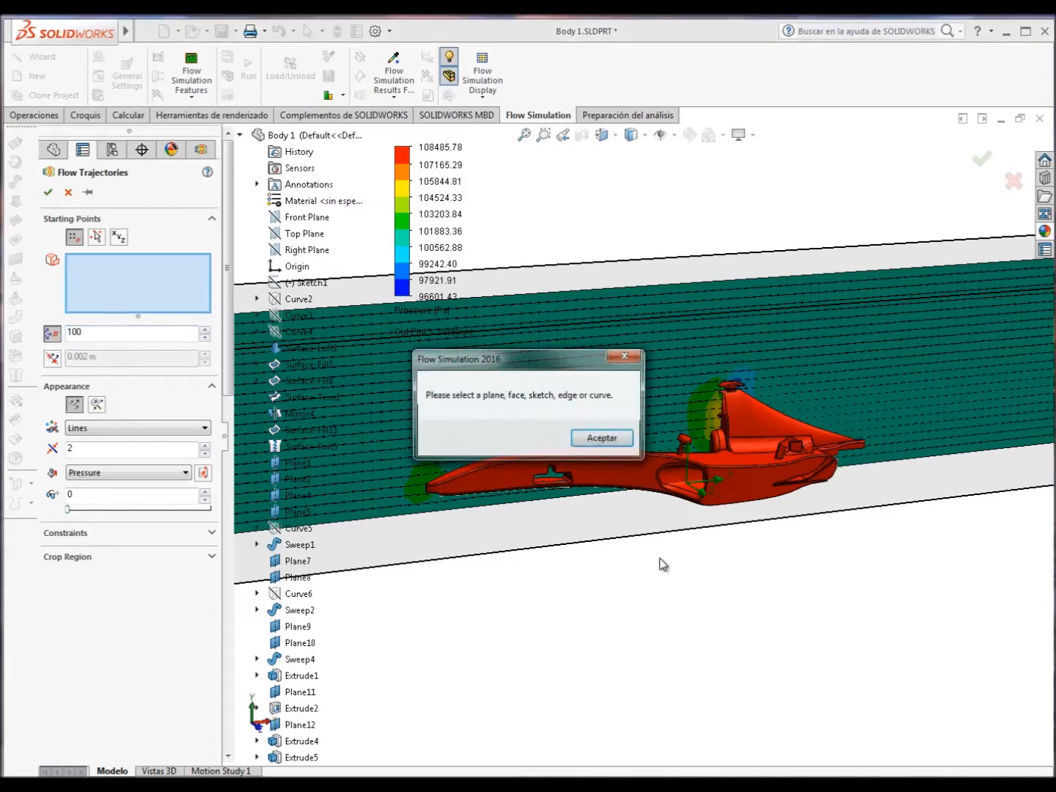
{"action": "left_click", "coordinate": [591, 438]}
Use the car body's large upper face as the trajectories' starting surface and generate the plot.
{"action": "scroll", "coordinate": [663, 524], "scroll_direction": "up", "scroll_amount": 3}
{"action": "middle_click_drag", "start_coordinate": [548, 493], "coordinate": [593, 469]}
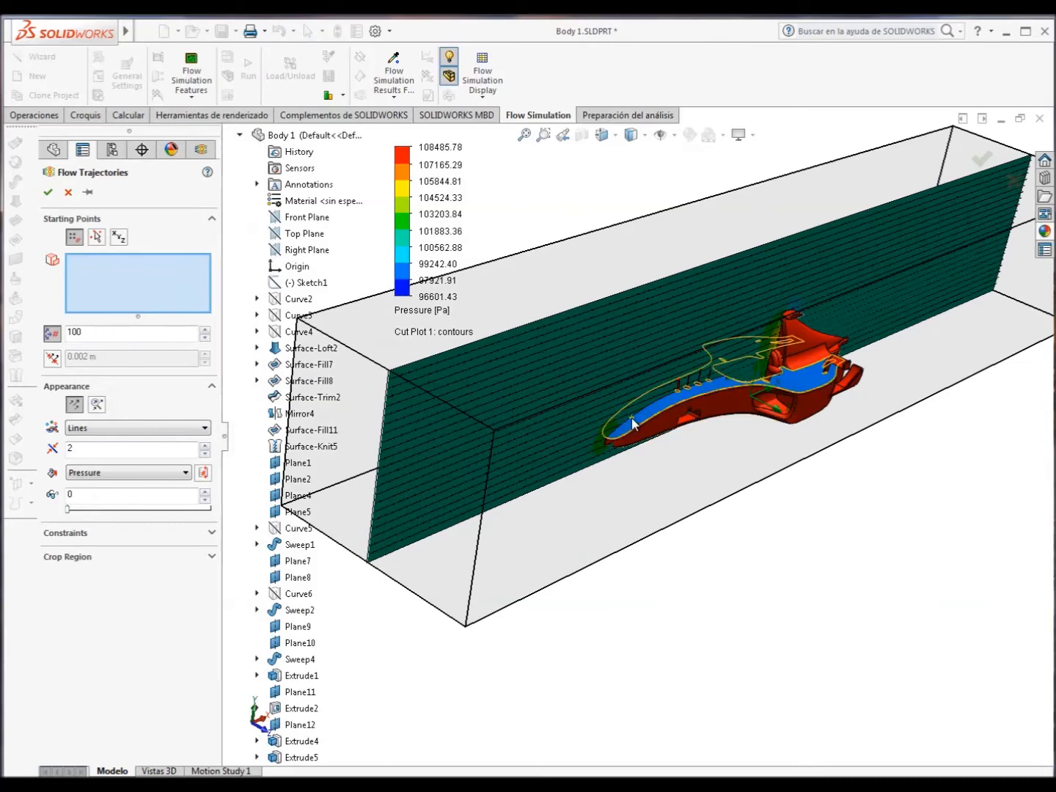
{"action": "left_click", "coordinate": [630, 417]}
{"action": "left_click", "coordinate": [48, 191]}
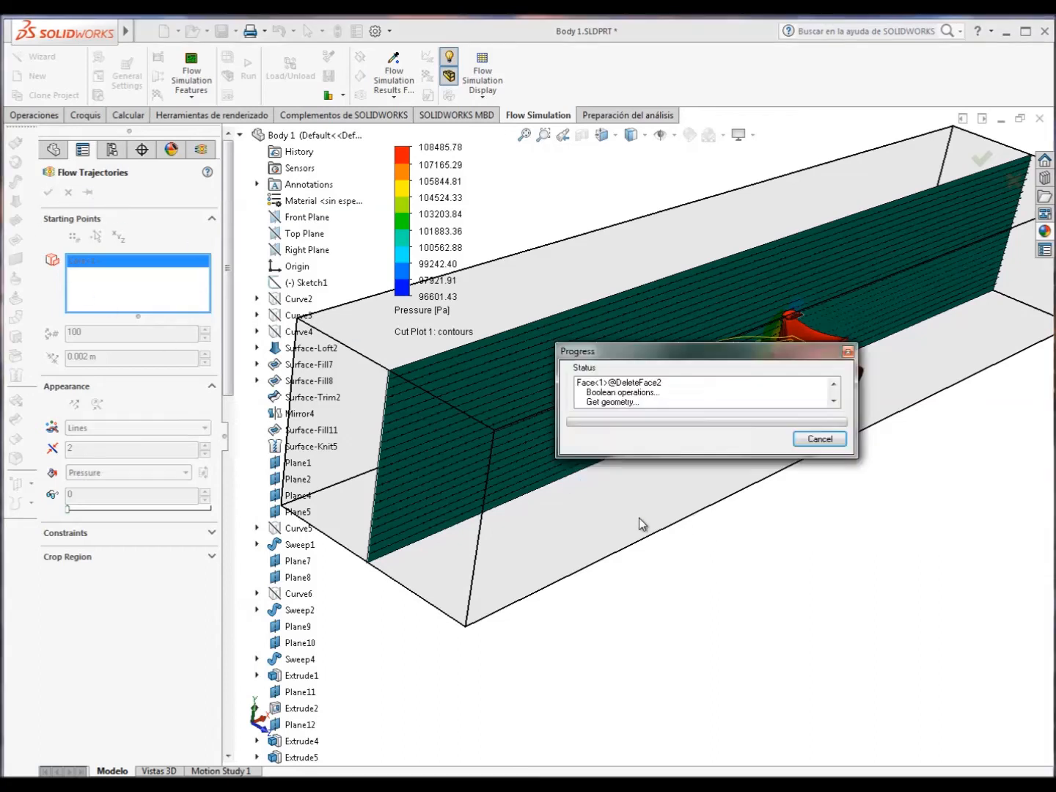
Inspect the flow trajectories around the car body and hide them.
{"action": "middle_click_drag", "start_coordinate": [718, 592], "coordinate": [689, 459]}
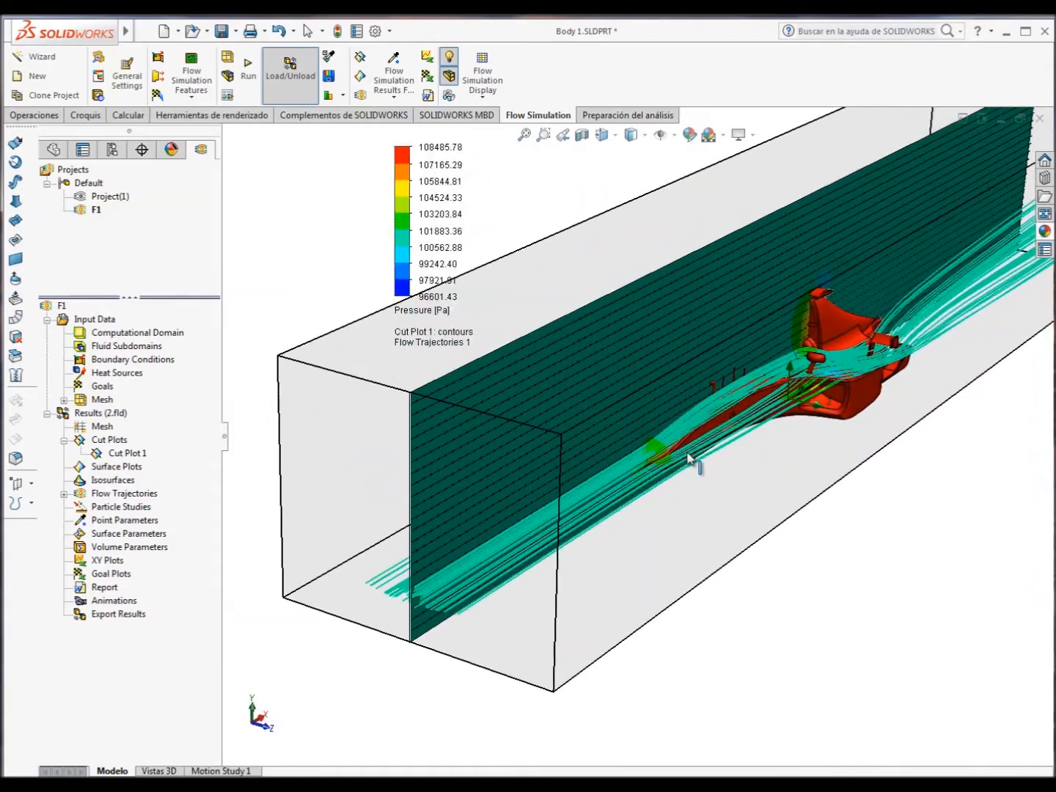
{"action": "left_click", "coordinate": [64, 493]}
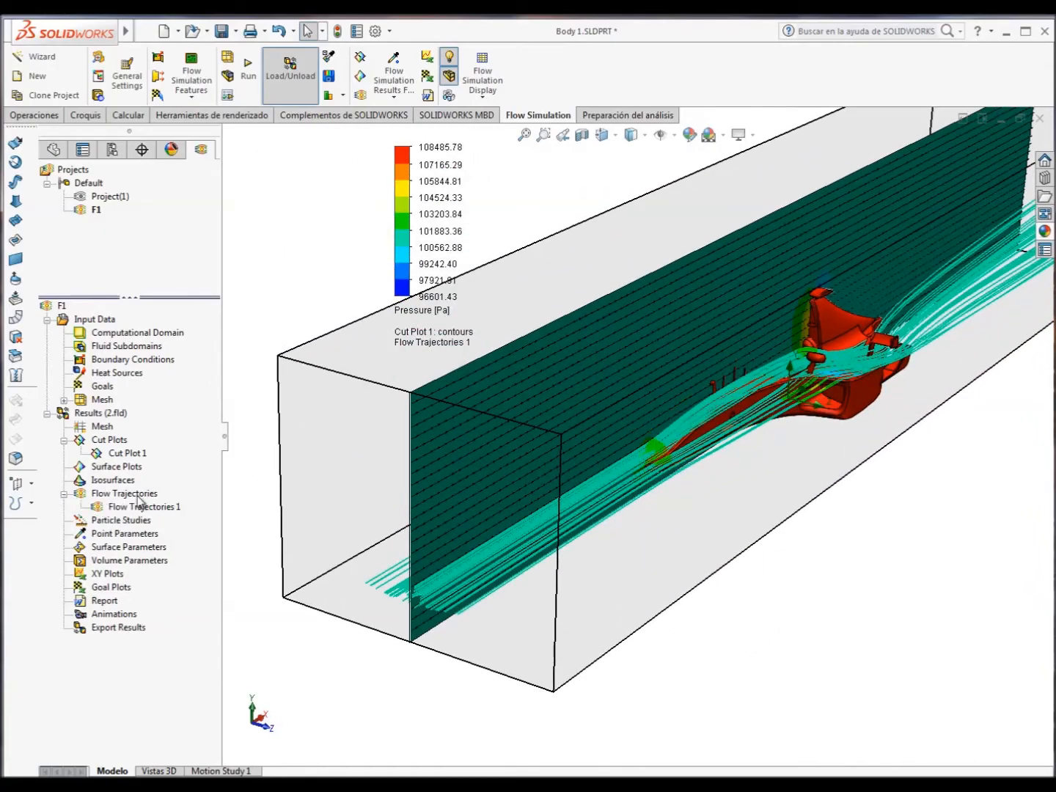
{"action": "right_click", "coordinate": [139, 495]}
{"action": "left_click", "coordinate": [178, 527]}
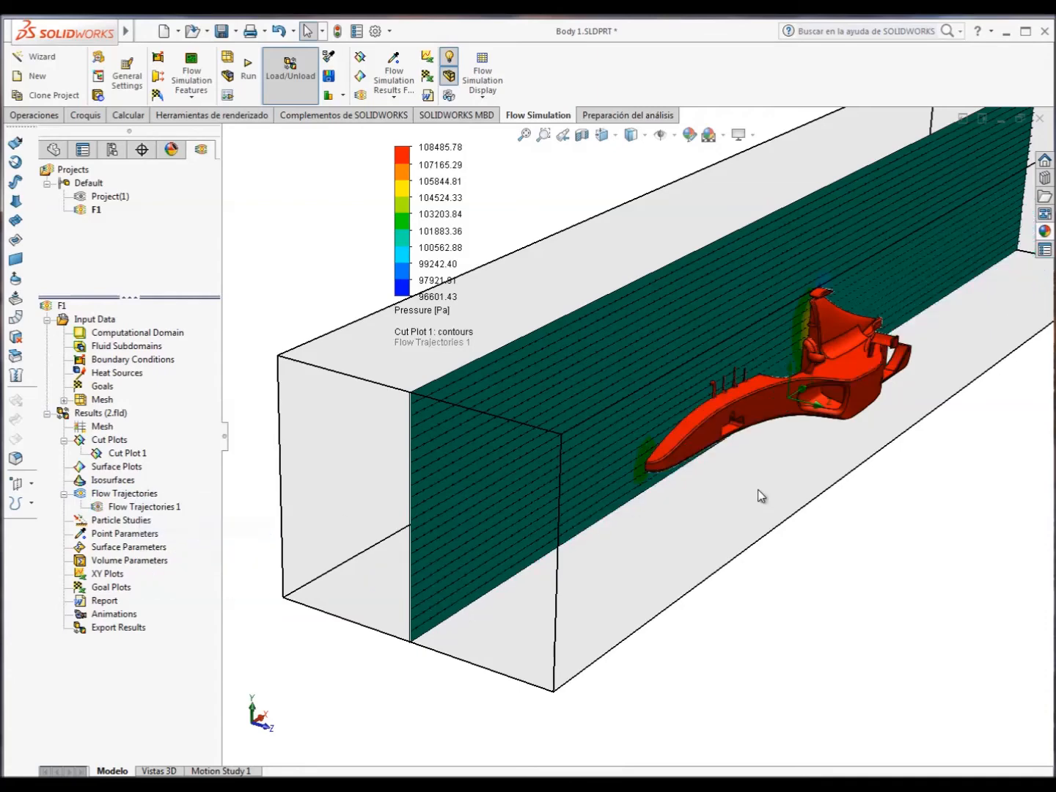
Insert a surface parameters result for the car body's large upper face and show its velocity values.
{"action": "right_click", "coordinate": [135, 551]}
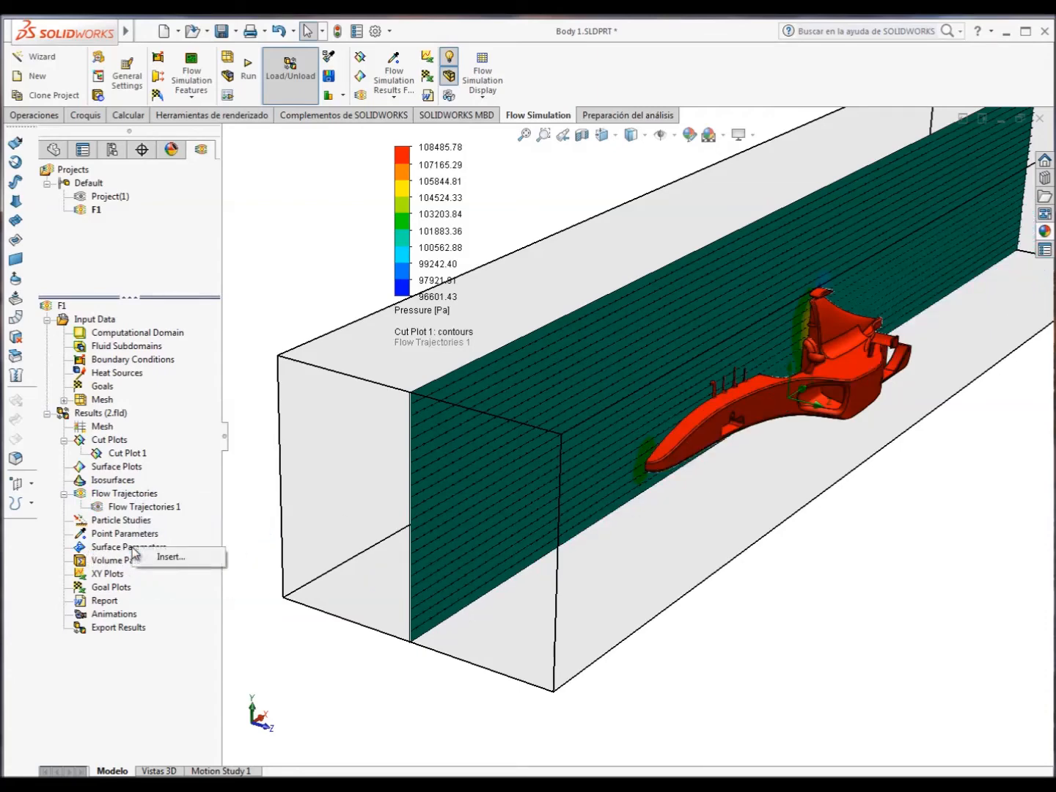
{"action": "left_click", "coordinate": [176, 560]}
{"action": "left_click", "coordinate": [700, 408]}
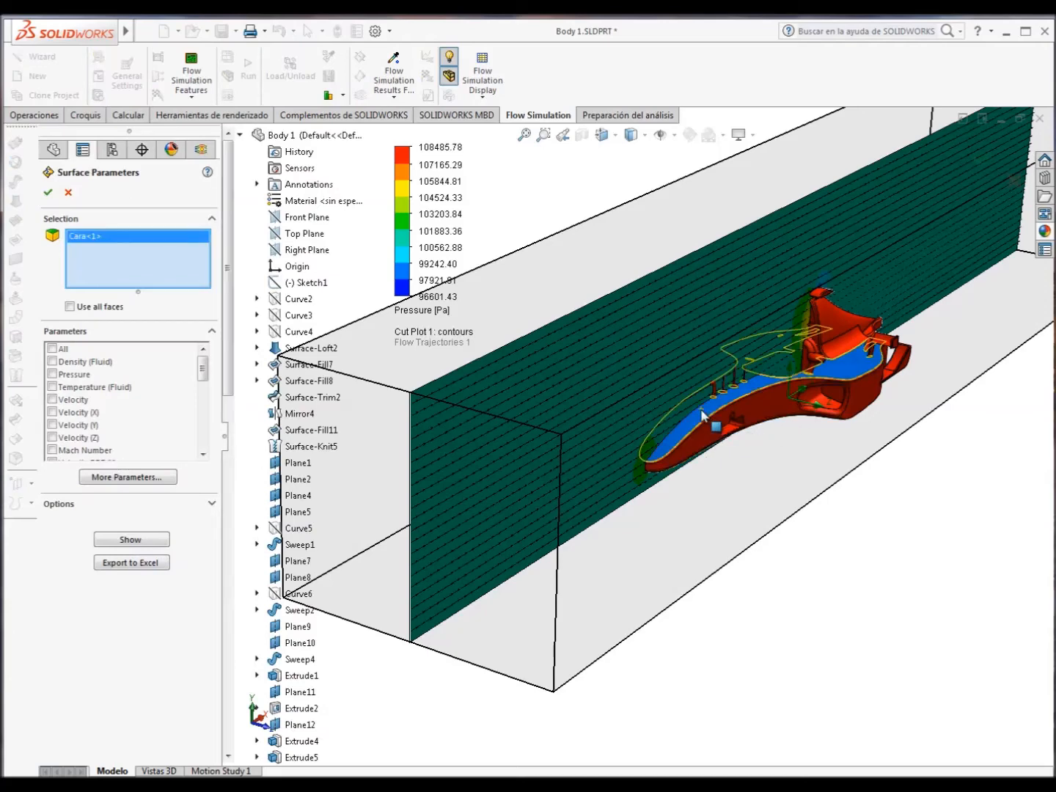
{"action": "left_click", "coordinate": [52, 399]}
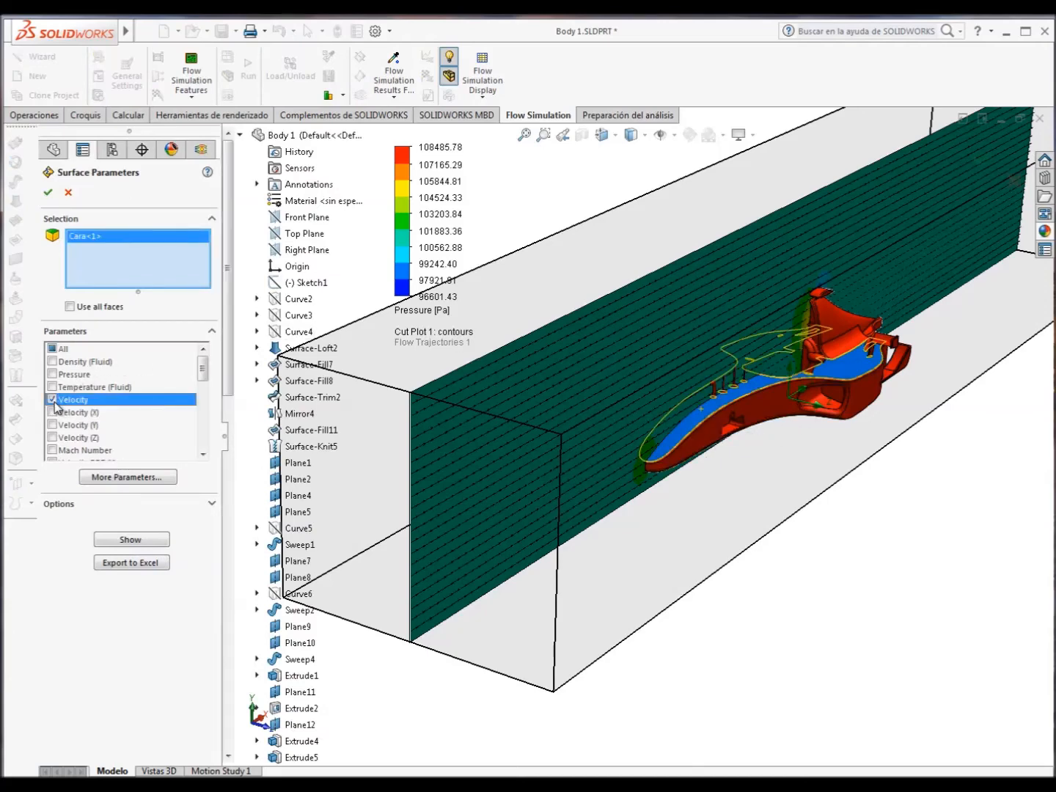
{"action": "left_click", "coordinate": [131, 539]}
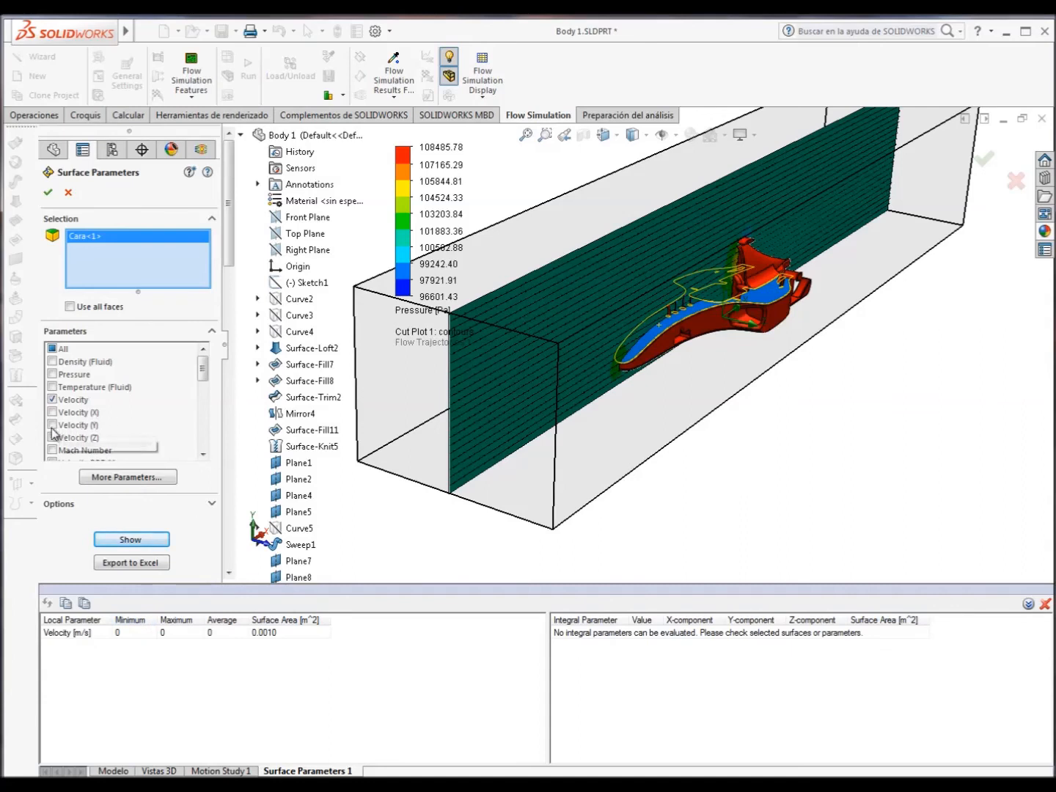
Add pressure to the surface parameters of the upper face and export the results to Excel.
{"action": "left_click", "coordinate": [55, 374]}
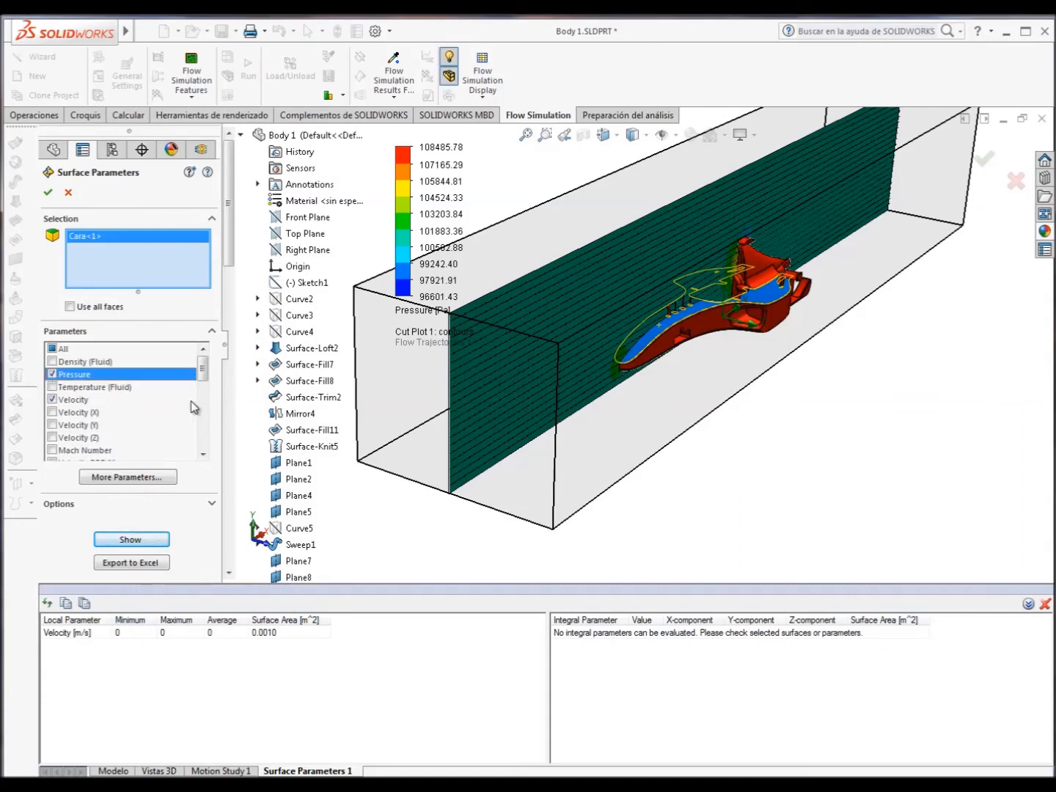
{"action": "left_click", "coordinate": [142, 547]}
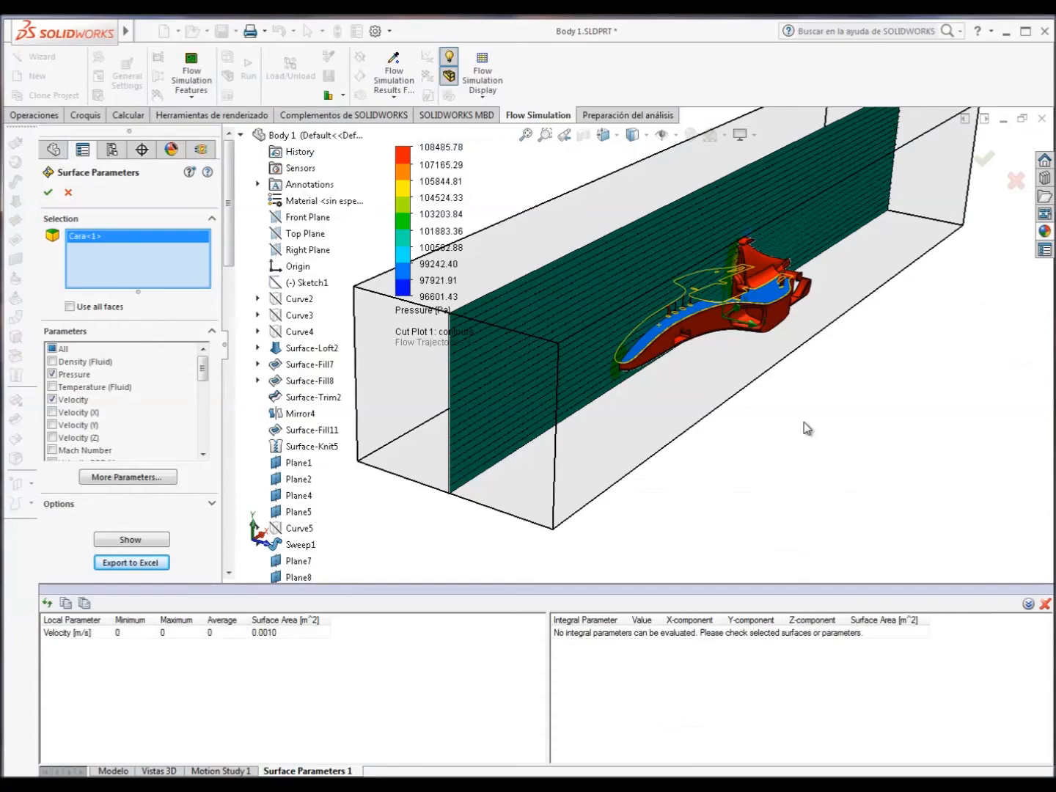
{"action": "mouse_move", "coordinate": [807, 429]}
{"action": "middle_mouse_down"}
{"action": "mouse_move", "coordinate": [754, 364]}
{"action": "mouse_move", "coordinate": [748, 426]}
{"action": "mouse_move", "coordinate": [763, 377]}
{"action": "mouse_move", "coordinate": [796, 418]}
{"action": "middle_mouse_up"}
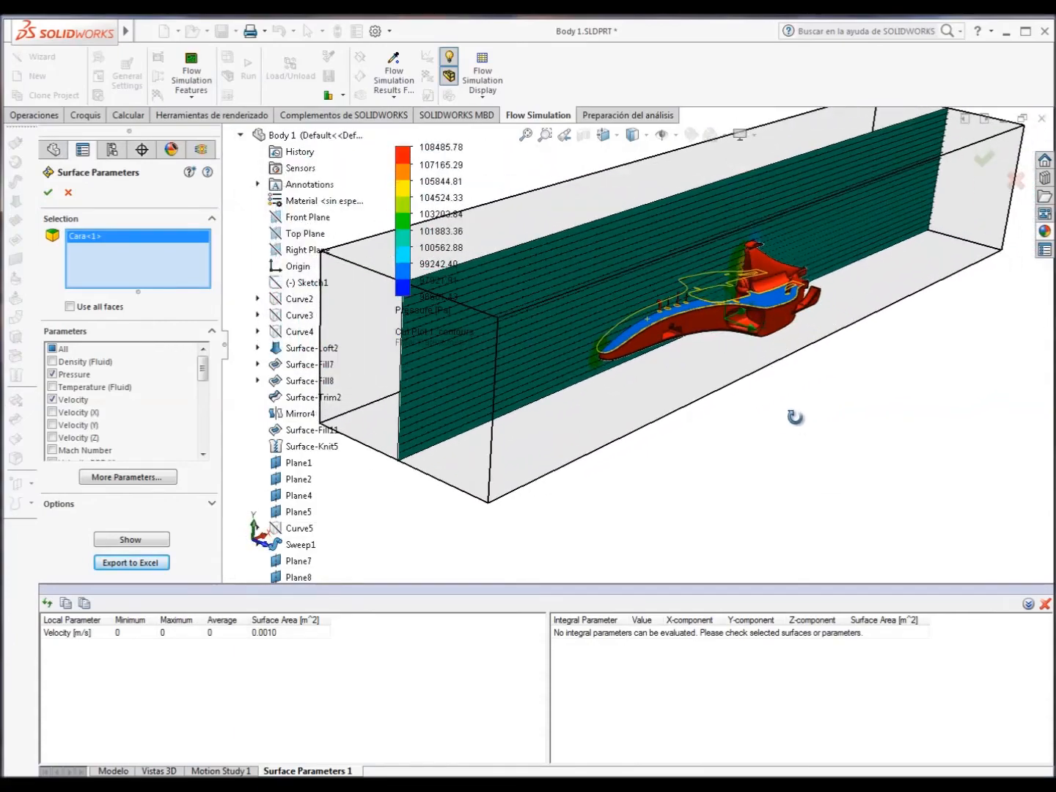